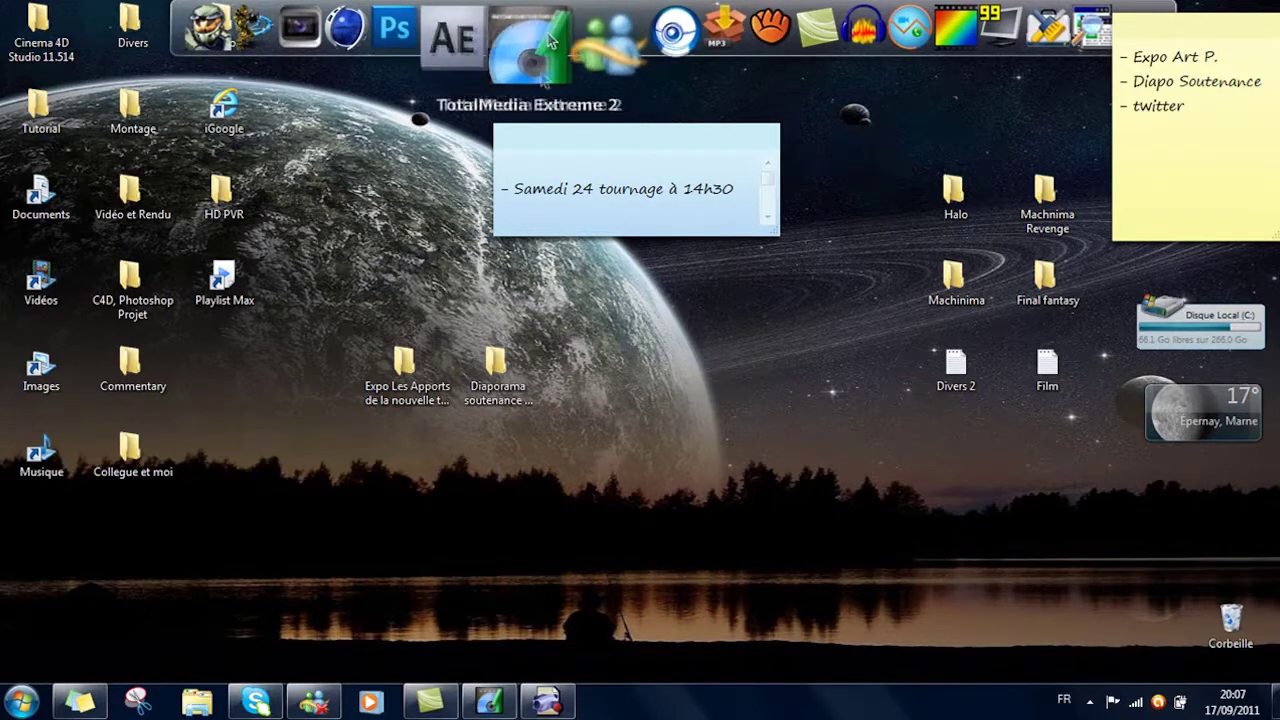
# Bring up ArcSoft TotalMedia Extreme, show its "Enregistrer vidéo" option, and close the launcher.
pyautogui.click(495, 705)
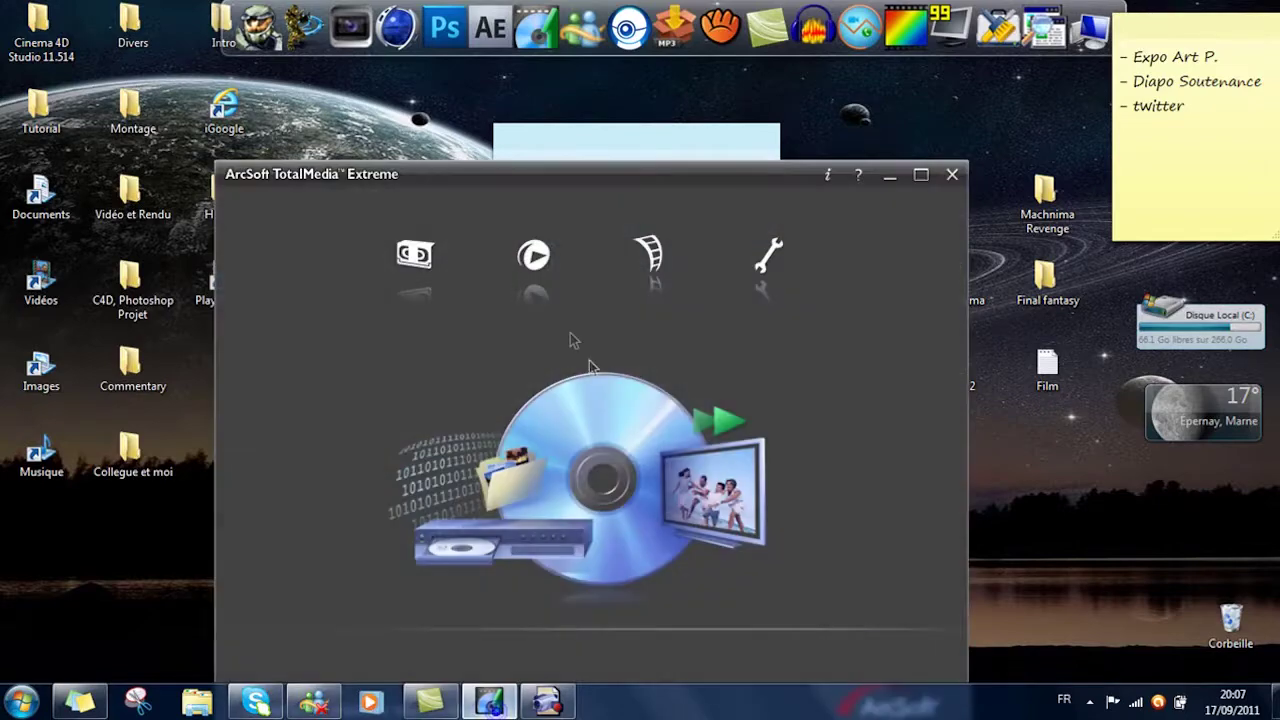
pyautogui.click(416, 254)
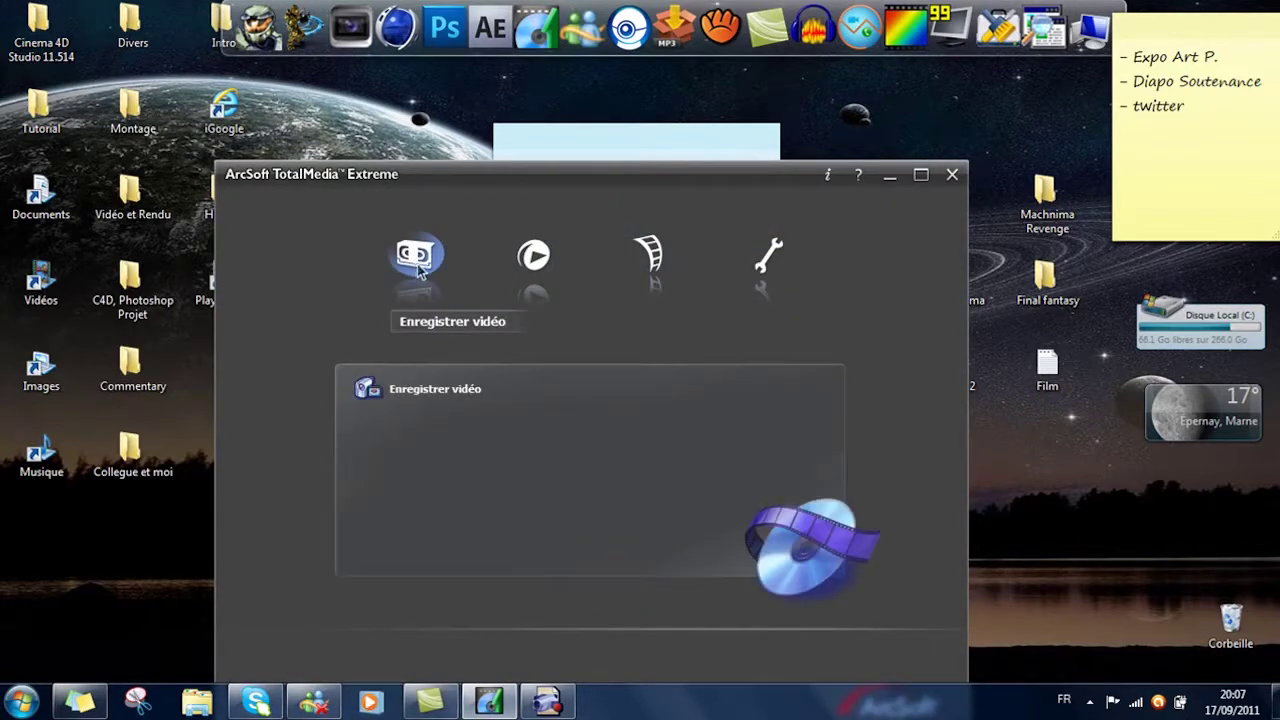
pyautogui.click(952, 174)
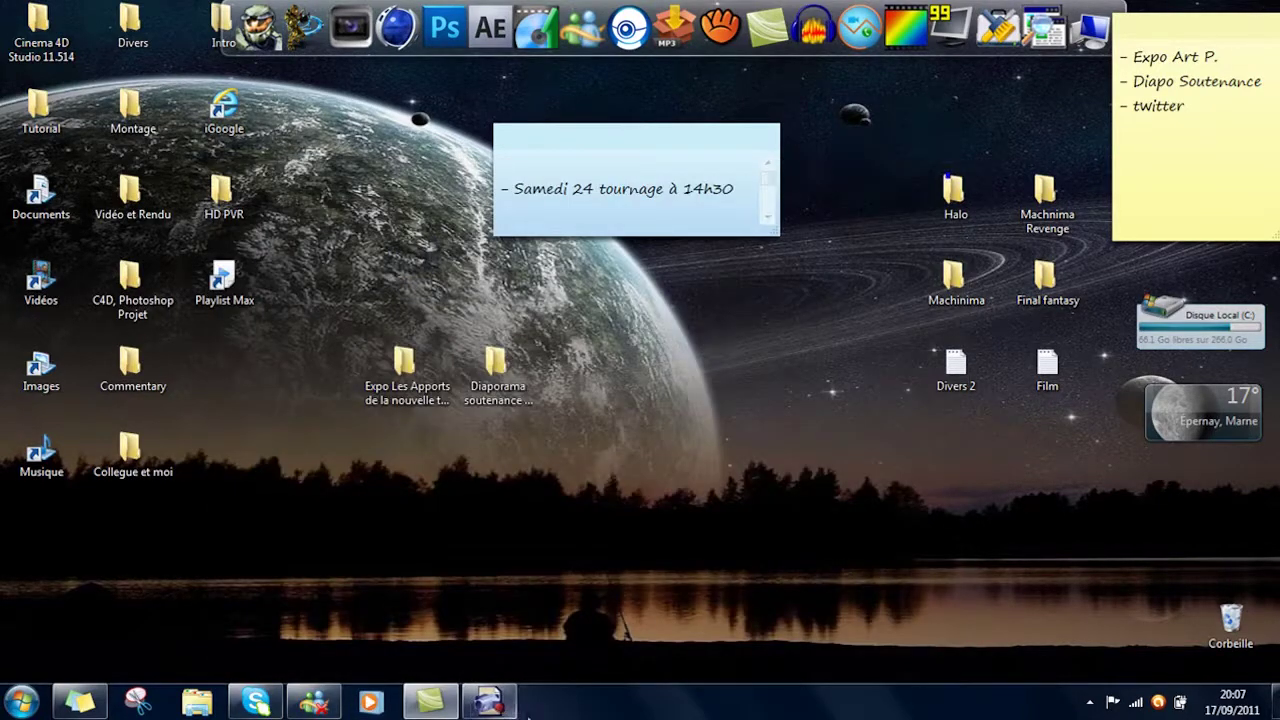
# Switch to the Capture Module, open the format settings of the Hauppauge H264 encoder and accept them.
pyautogui.click(486, 704)
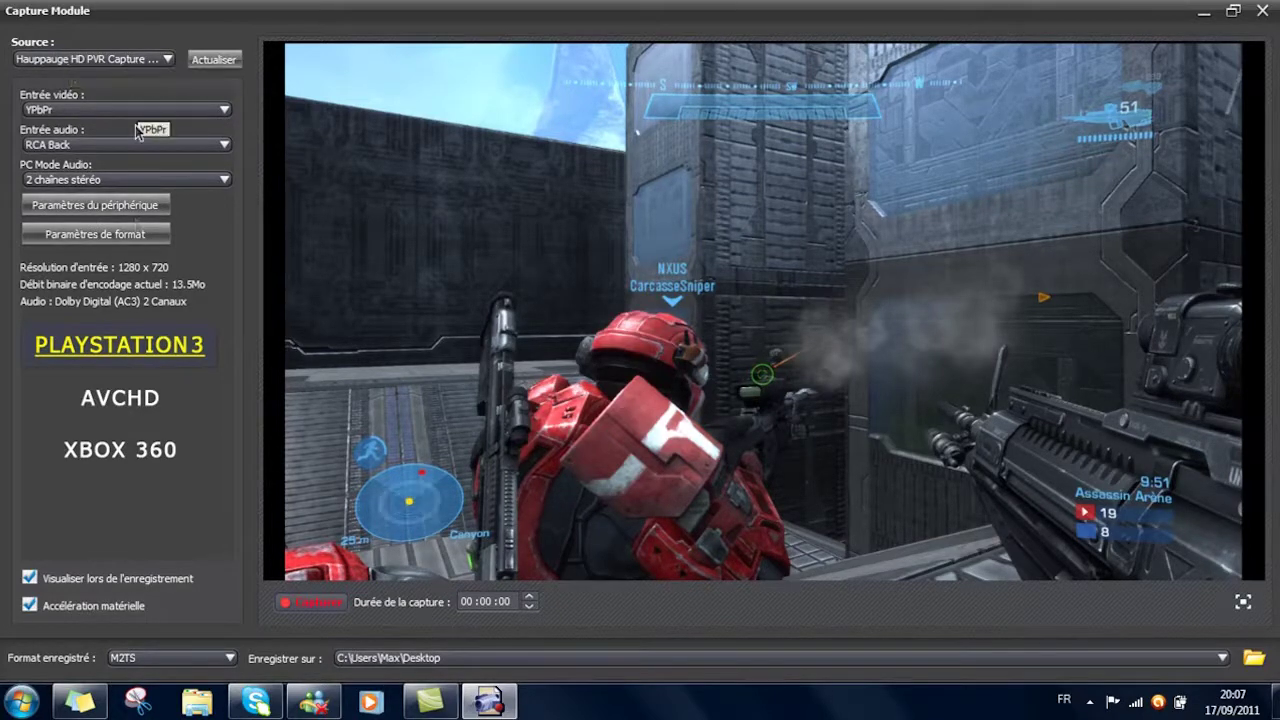
pyautogui.click(118, 238)
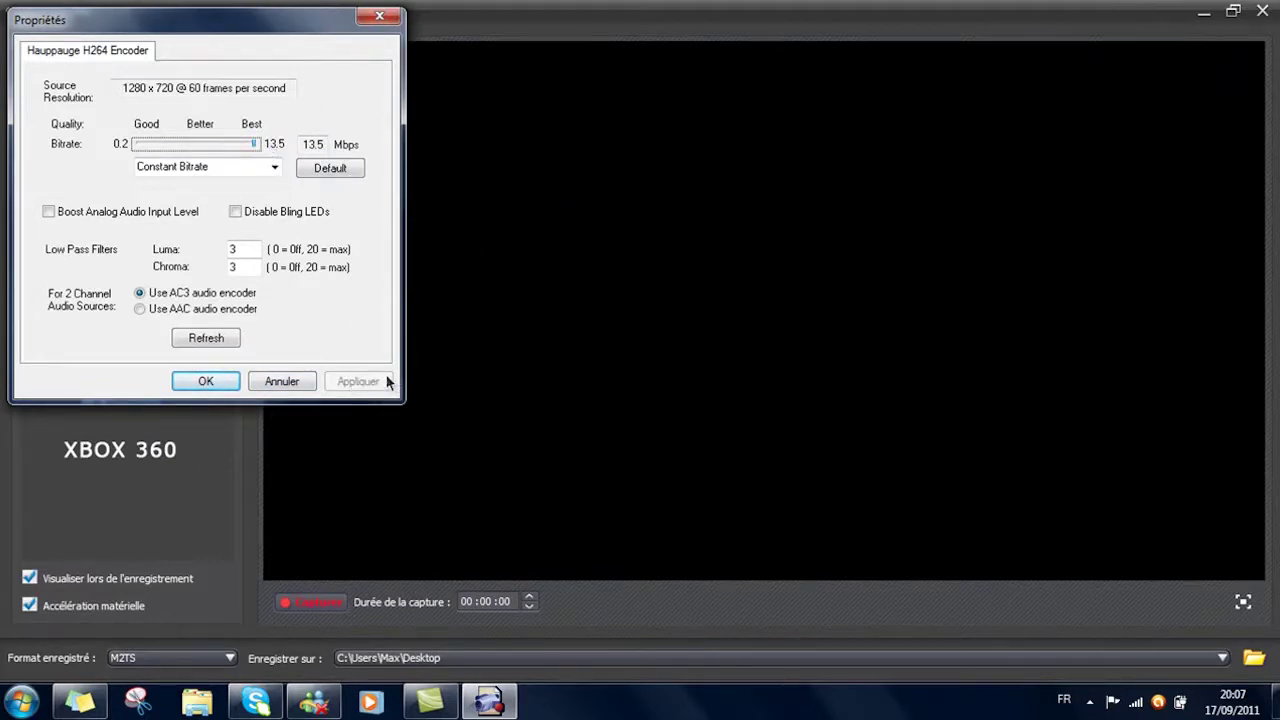
pyautogui.click(236, 384)
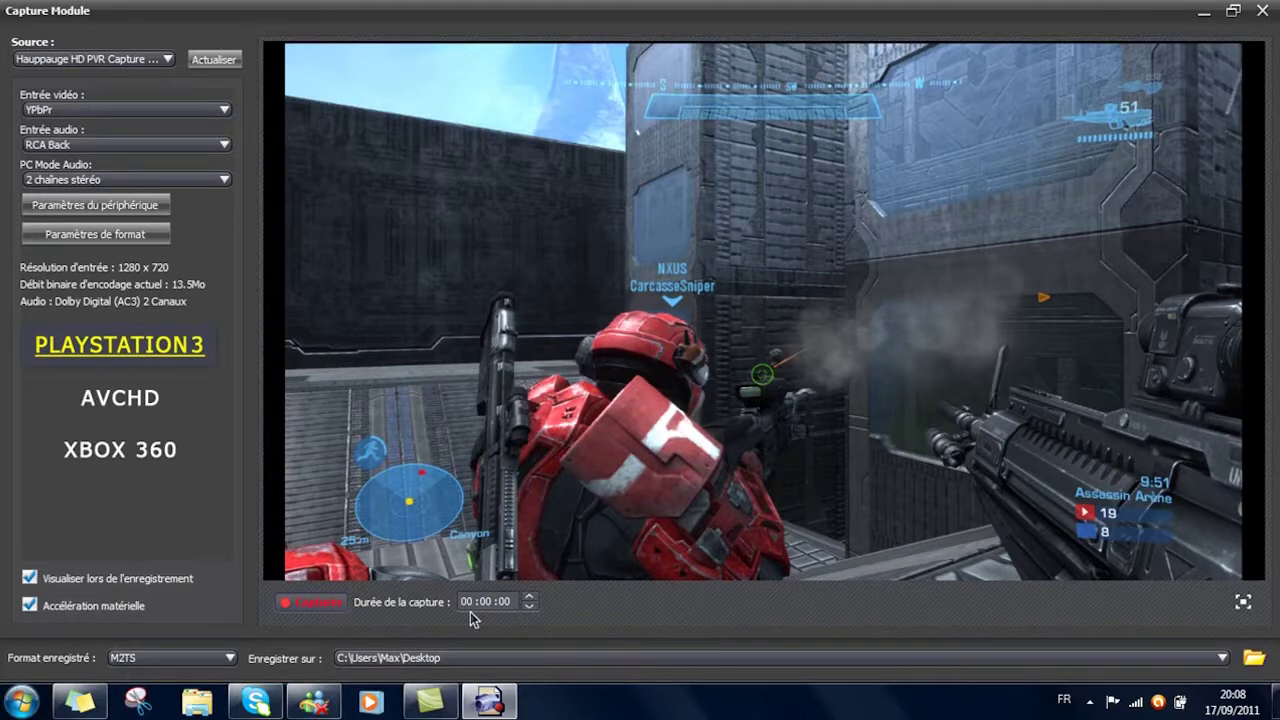
# Record about 13 seconds of gameplay in M2TS format to the desktop, stop the capture and close the Capture Module.
pyautogui.click(318, 604)
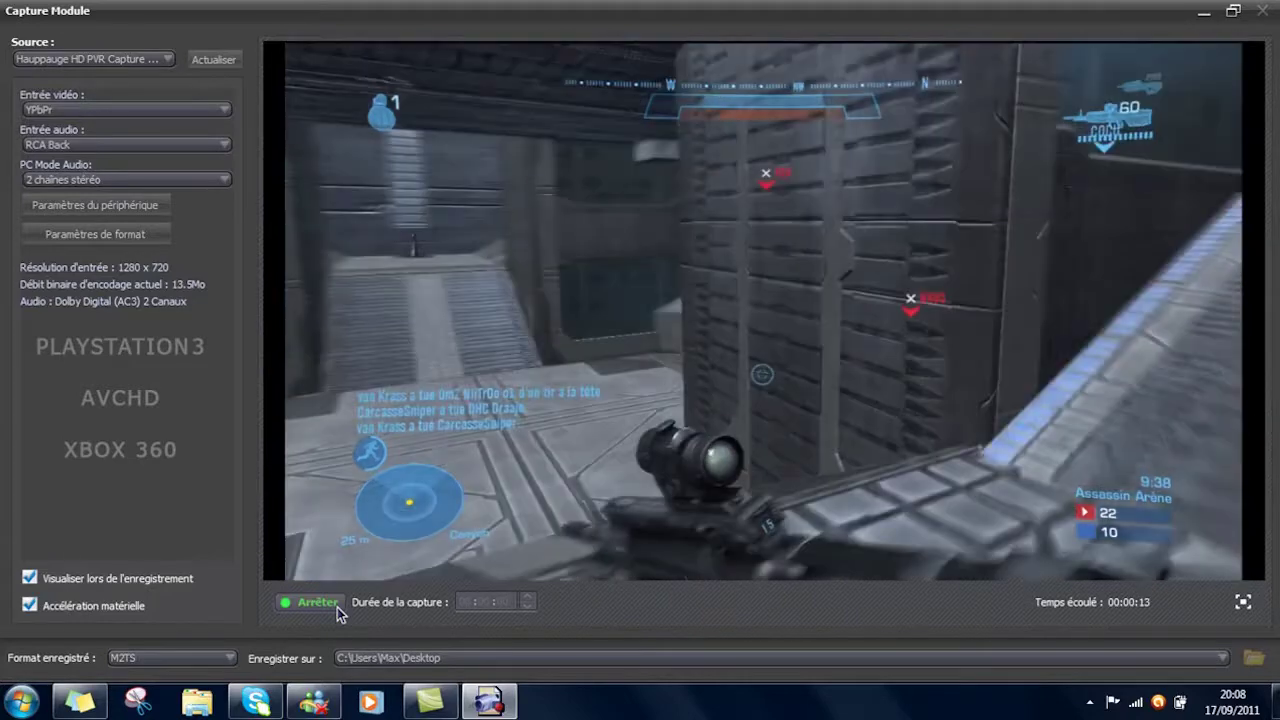
pyautogui.click(337, 605)
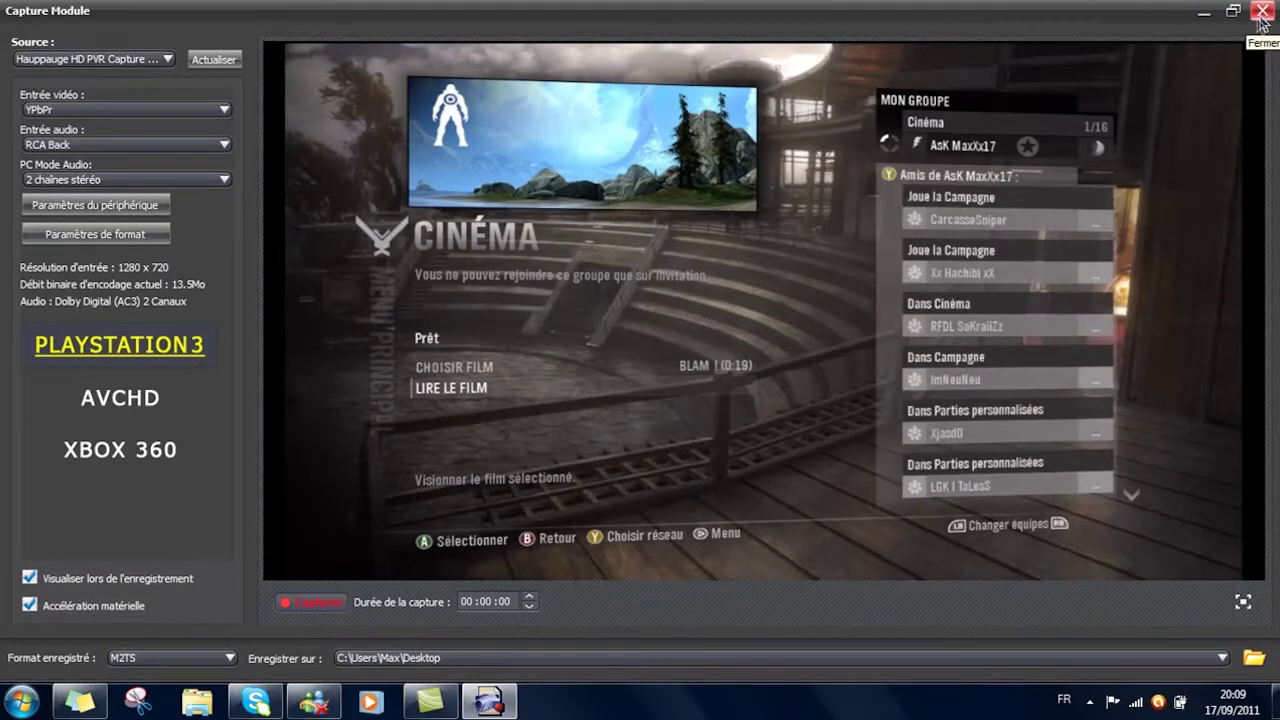
pyautogui.click(1261, 25)
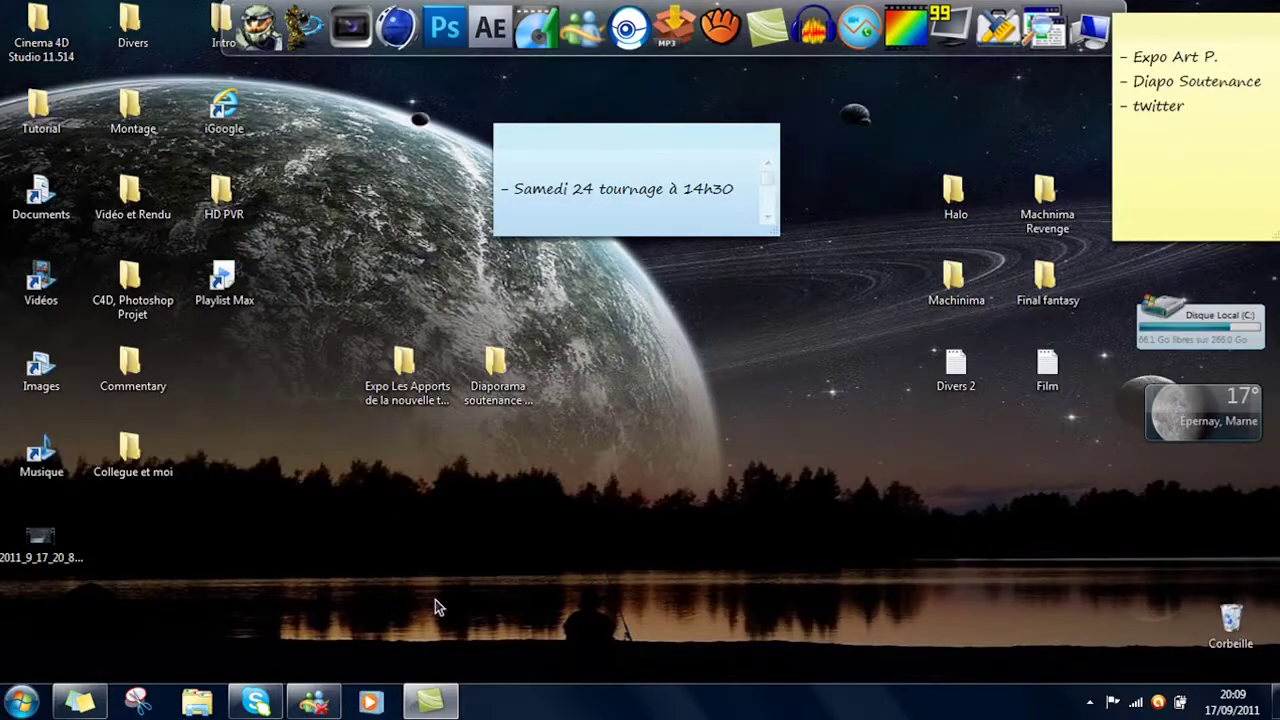
# Eject the Hauppauge HD PVR Capture Device from the computer.
pyautogui.click(1090, 702)
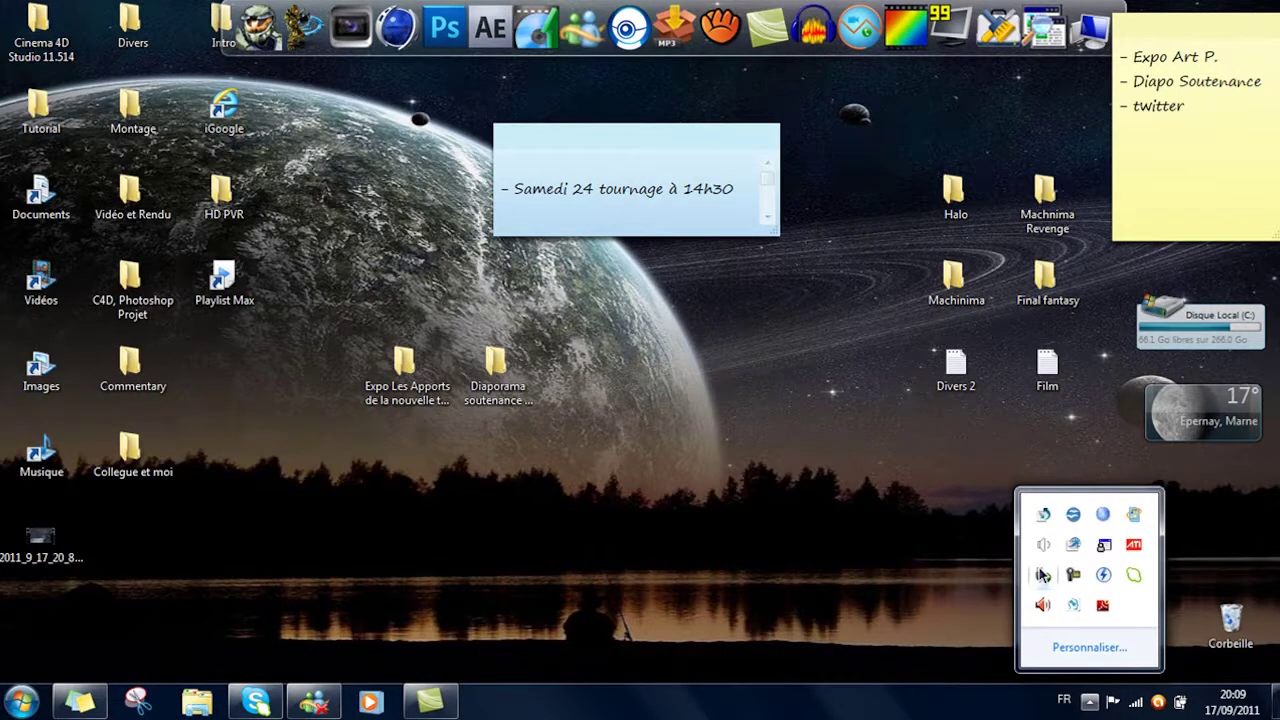
pyautogui.click(1043, 574)
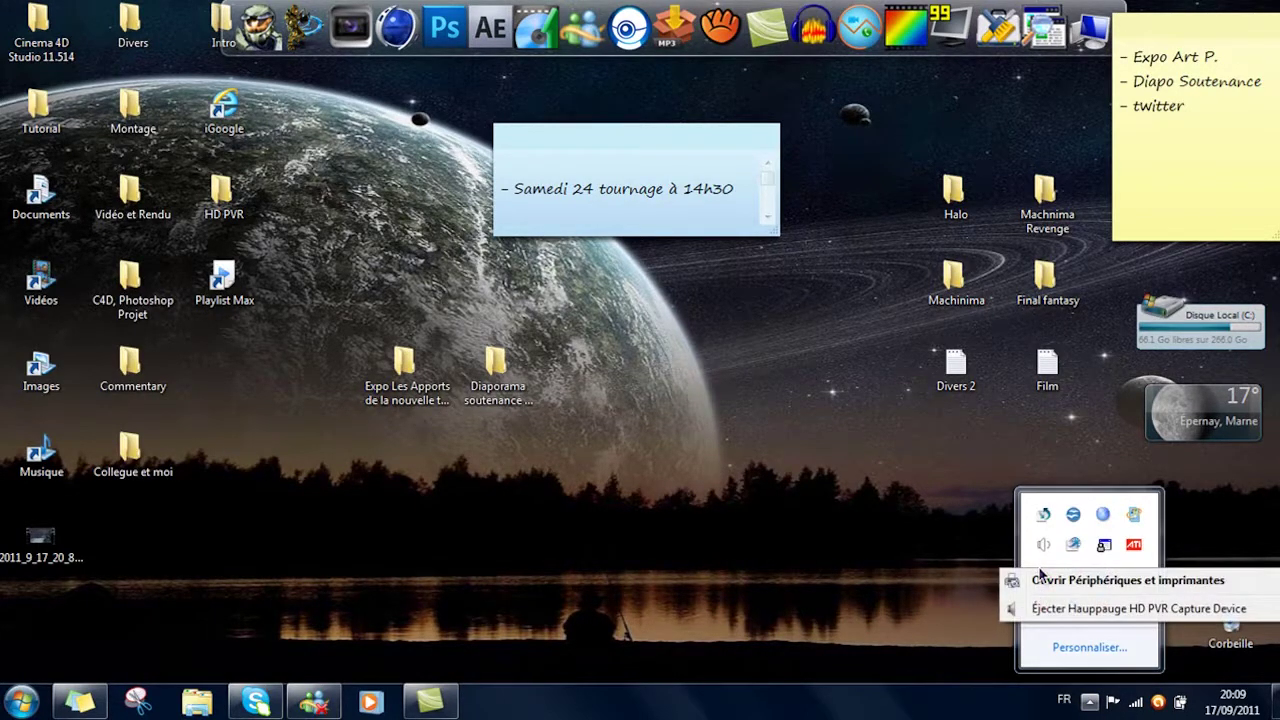
pyautogui.click(1060, 606)
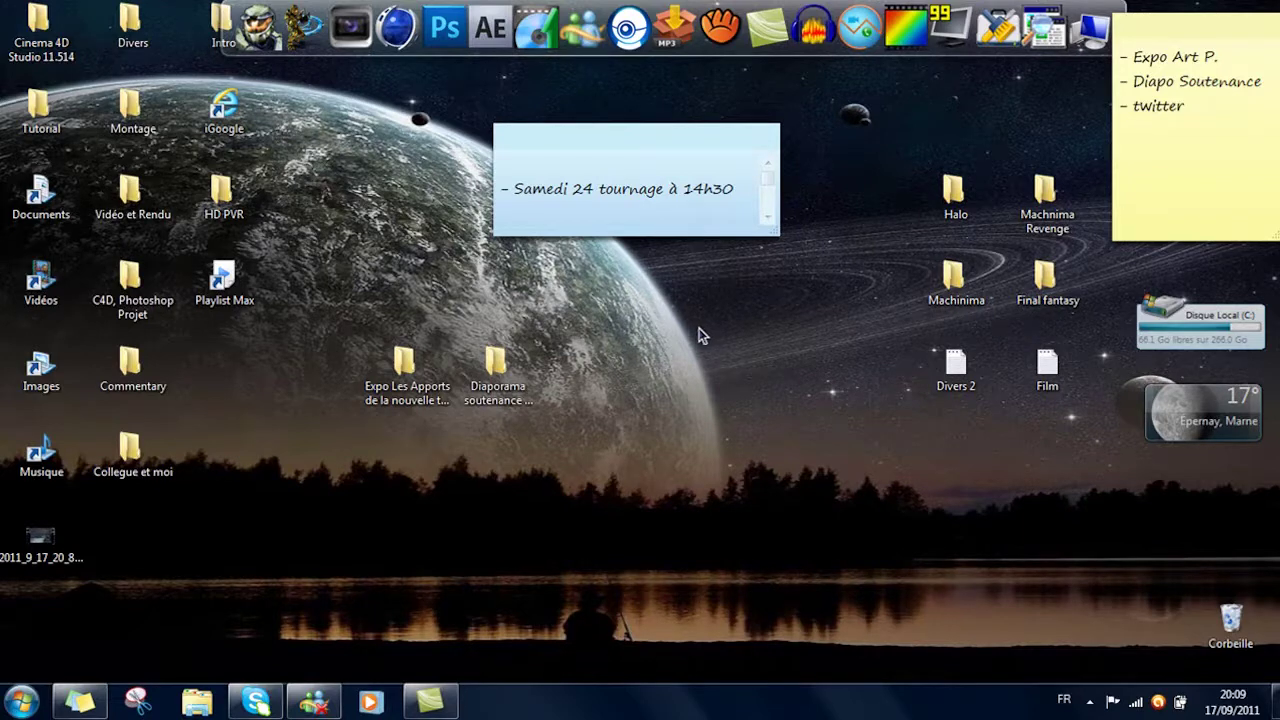
# Open Vegas Pro 10 and insert the captured clip 2011_9_17_20_8_31 from the desktop at the start of the empty timeline.
pyautogui.moveTo(40, 545); pyautogui.dragTo(655, 460)
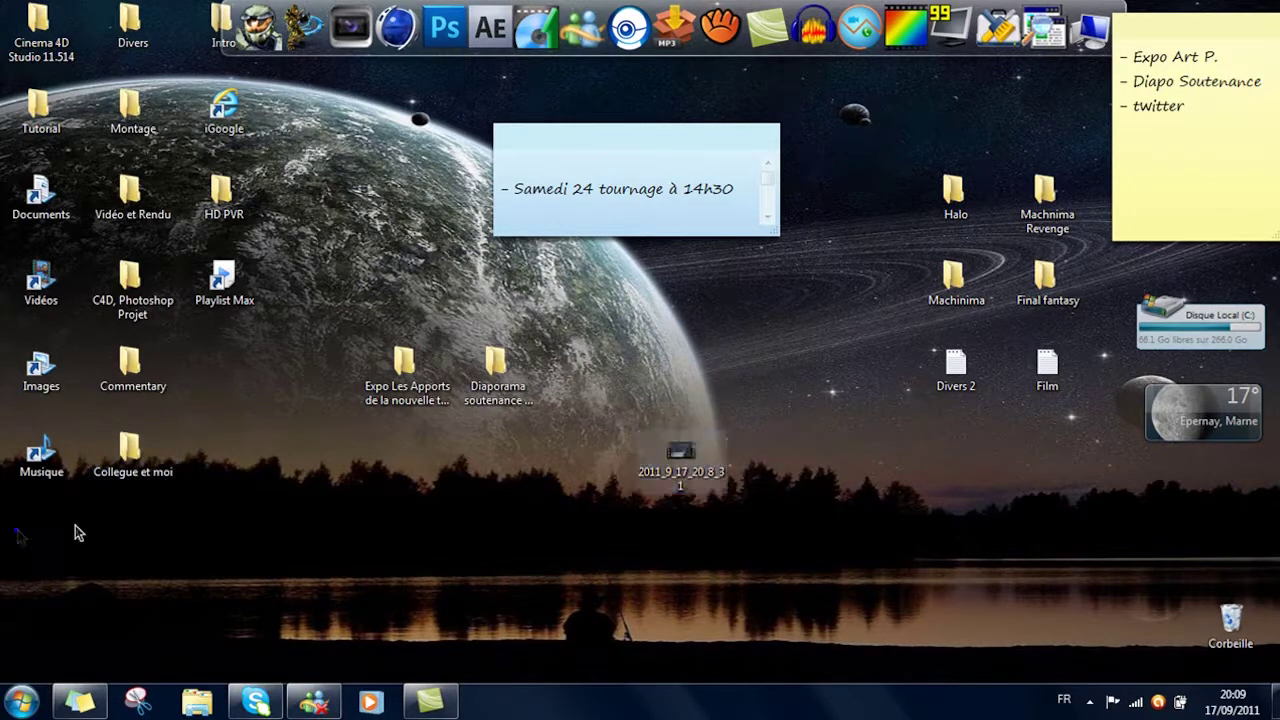
pyautogui.click(633, 458)
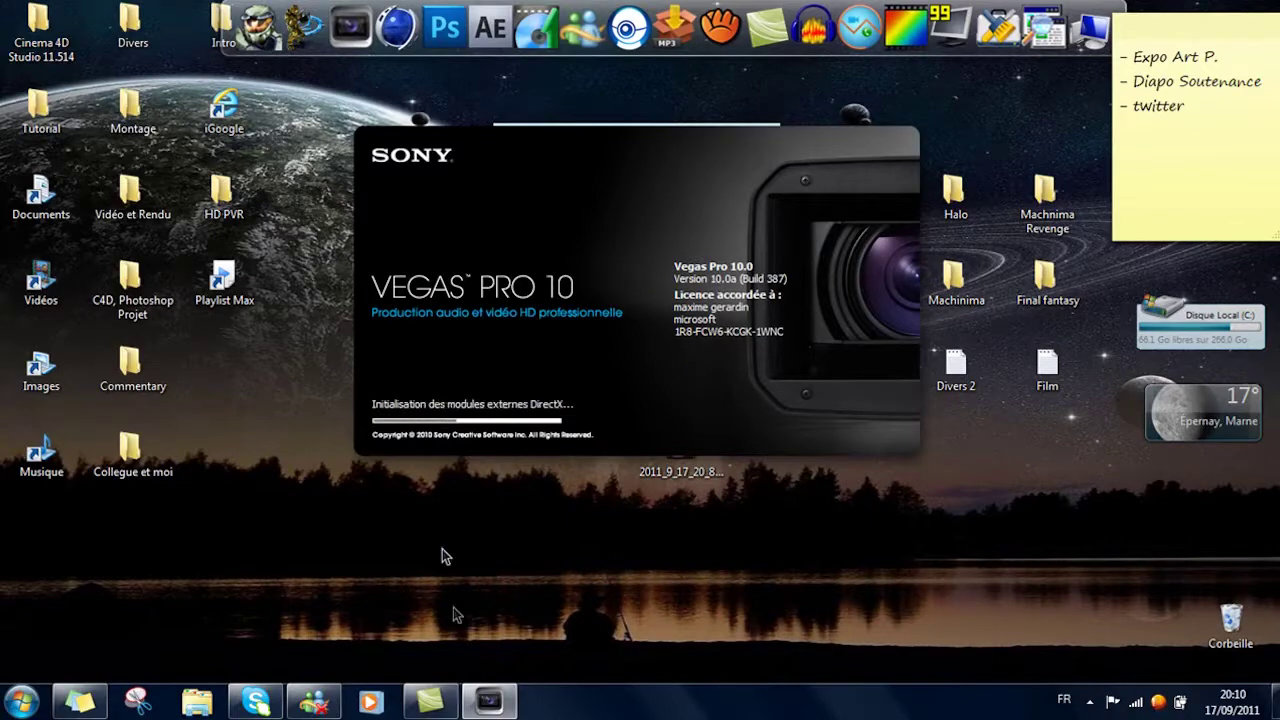
pyautogui.moveTo(438, 705)
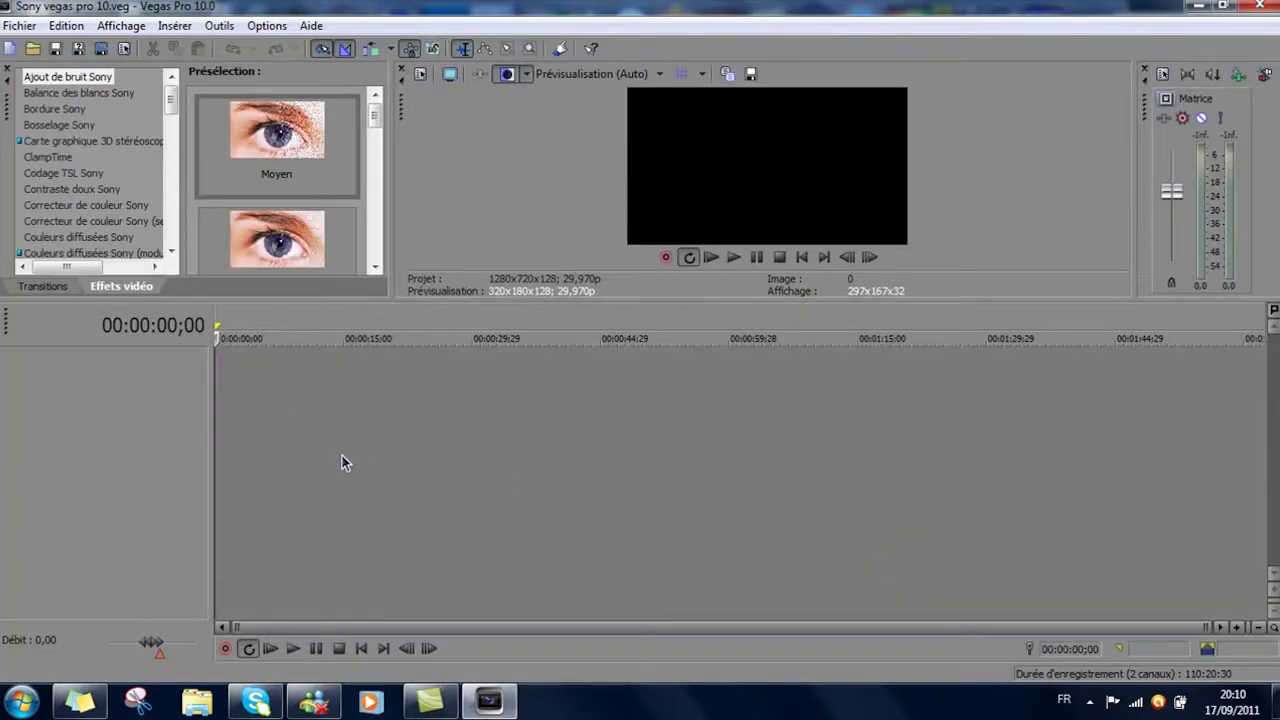
pyautogui.click(1198, 6)
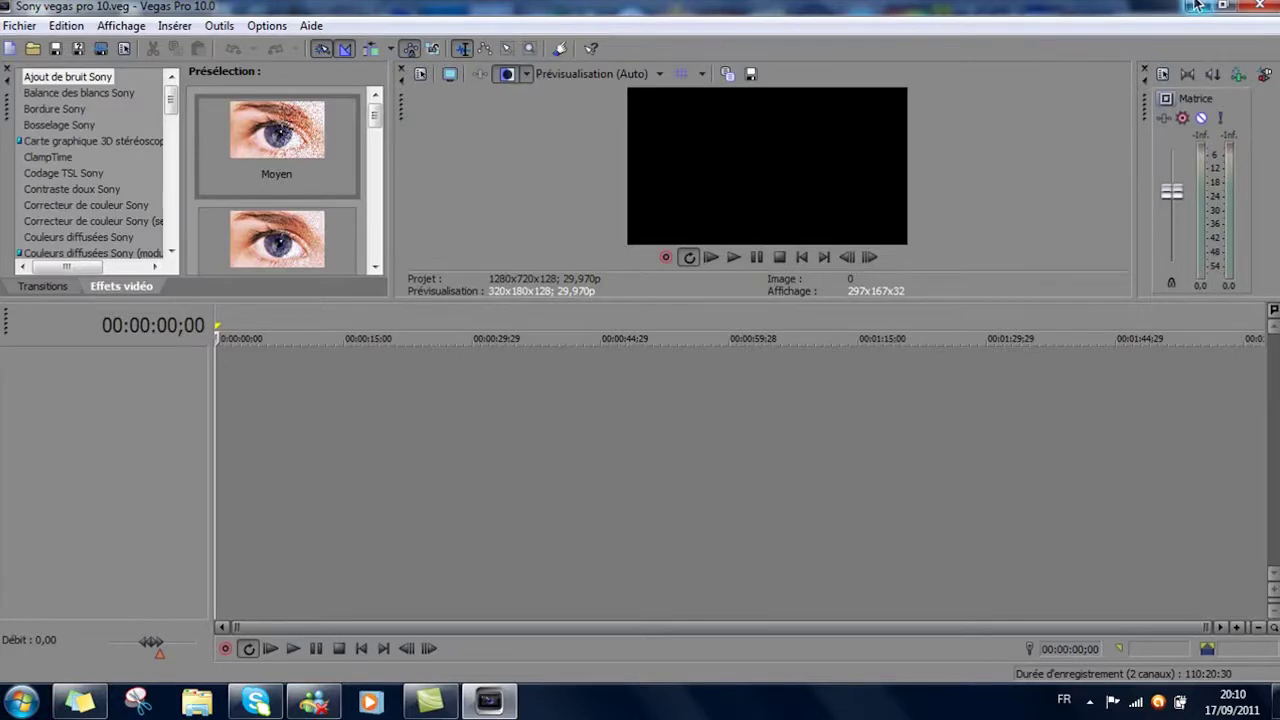
pyautogui.moveTo(680, 455); pyautogui.dragTo(224, 368)
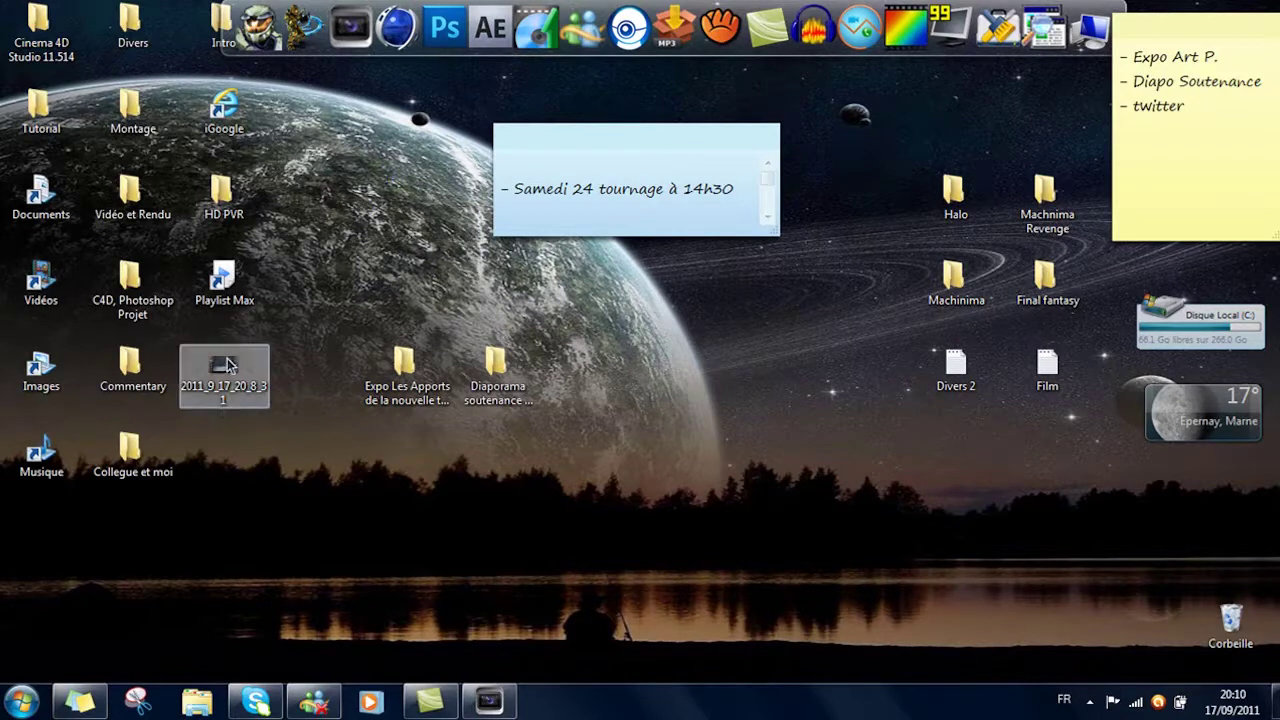
pyautogui.moveTo(268, 414); pyautogui.dragTo(401, 449)
pyautogui.moveTo(397, 396); pyautogui.dragTo(323, 396)
pyautogui.moveTo(187, 391); pyautogui.dragTo(228, 382)
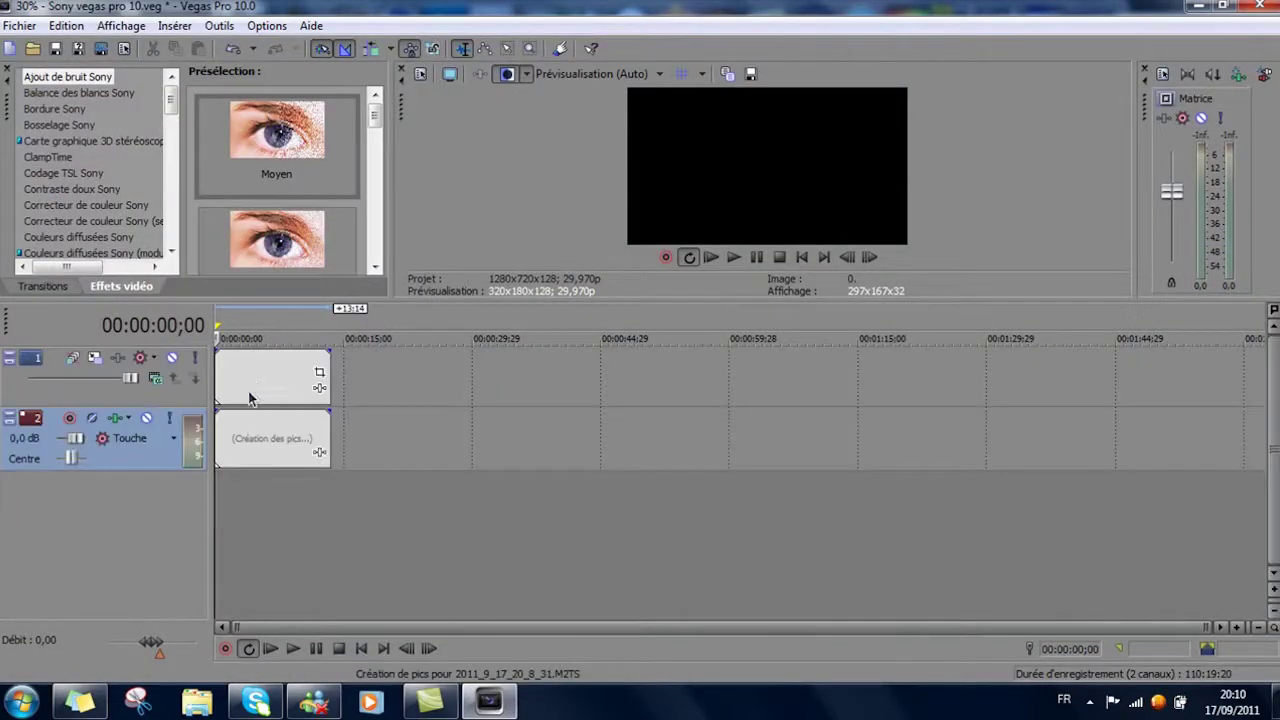
# Place the playhead at 00:00:05;25 in the clip and enlarge the video preview area.
pyautogui.click(264, 310)
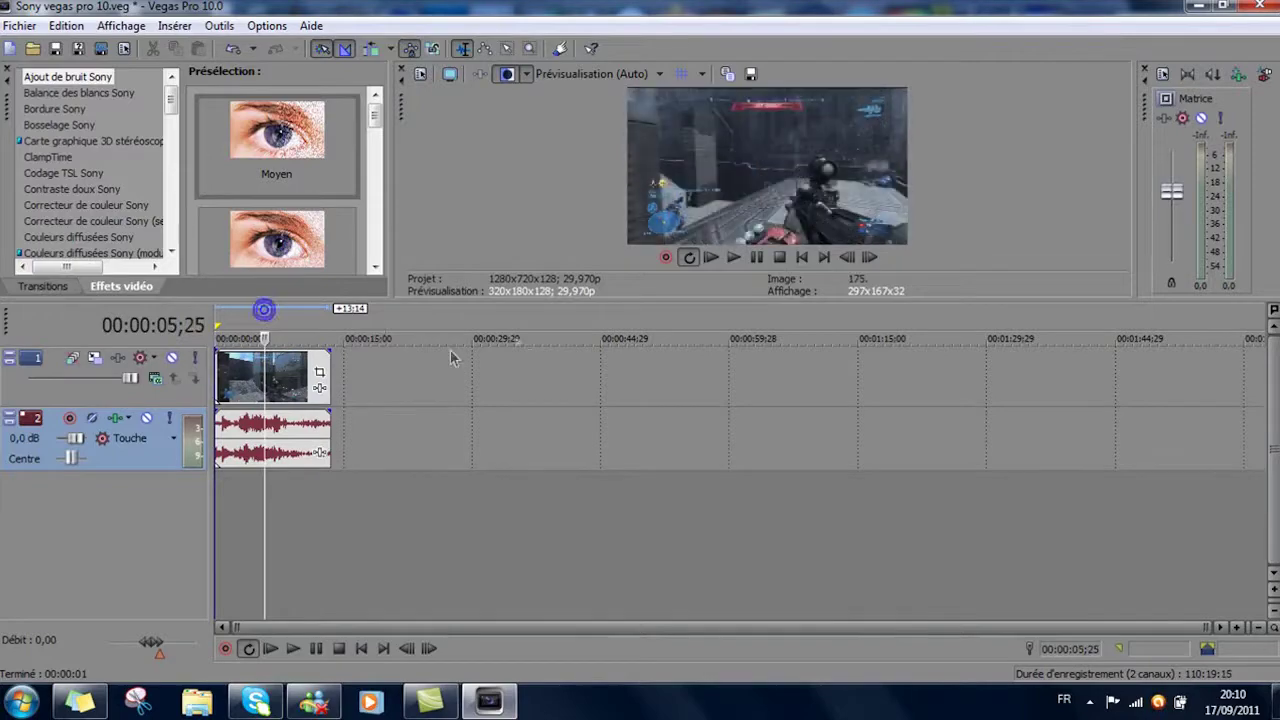
pyautogui.moveTo(760, 300); pyautogui.dragTo(730, 514)
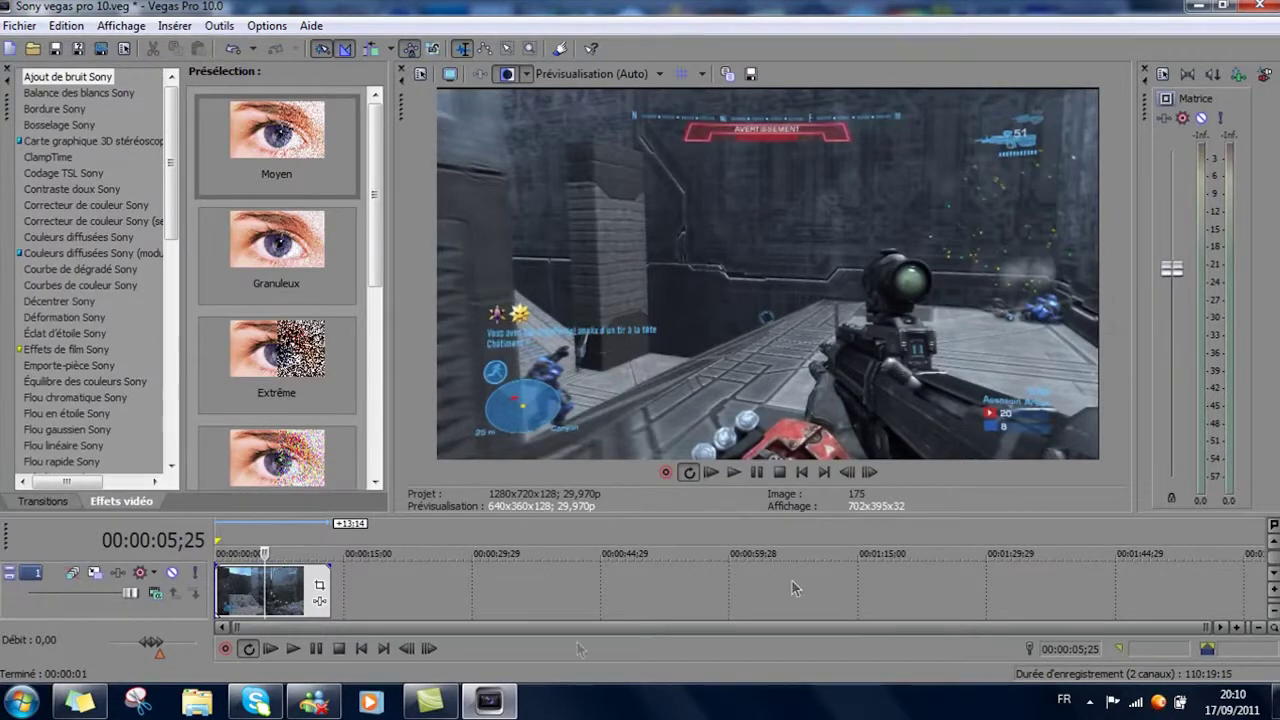
# Crop the clip's video event with Pan/Crop to about 1272.5 × 715.8, centred at X 640.0 and Y 362.1.
pyautogui.rightClick(300, 585)
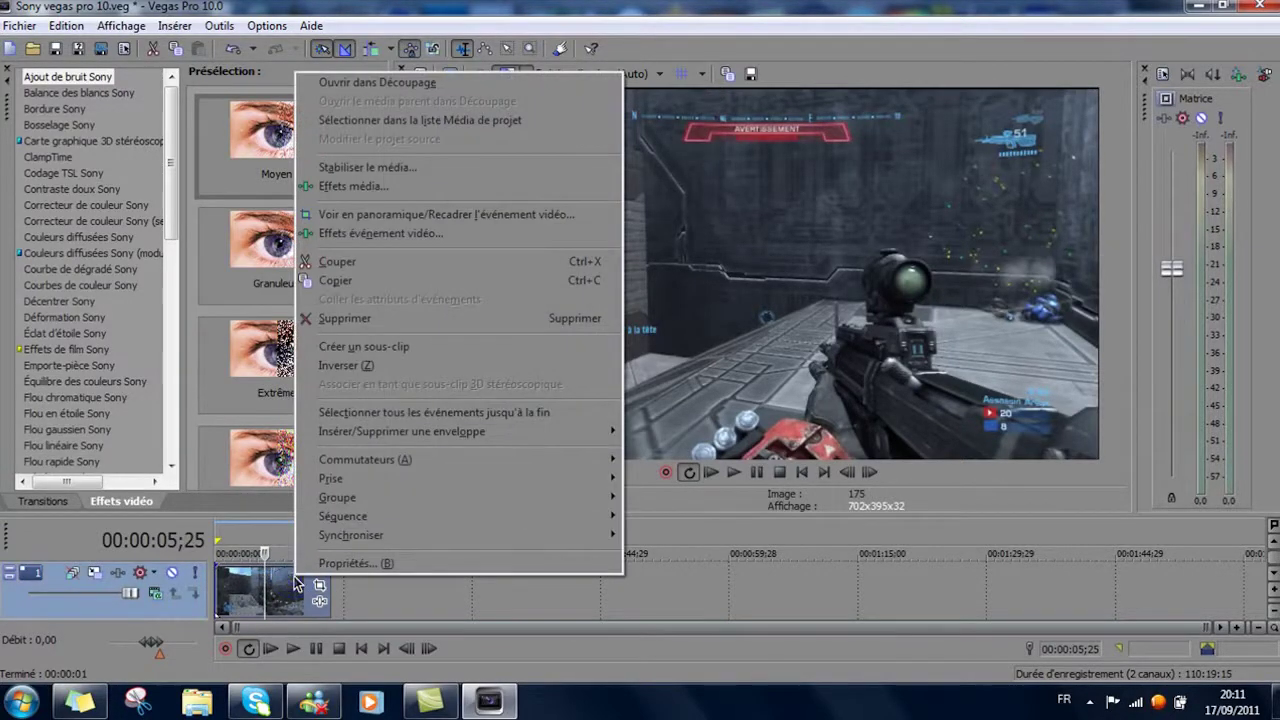
pyautogui.click(433, 224)
pyautogui.moveTo(272, 7); pyautogui.dragTo(680, 20)
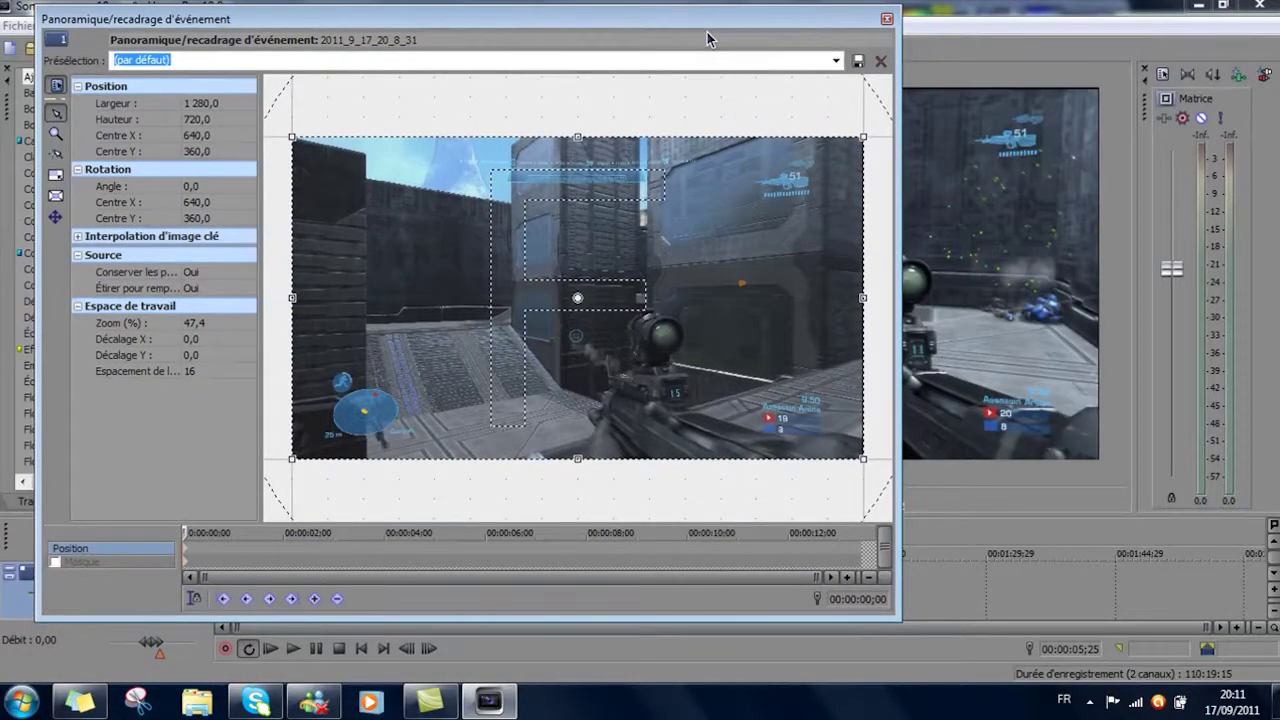
pyautogui.moveTo(735, 38); pyautogui.dragTo(697, 60)
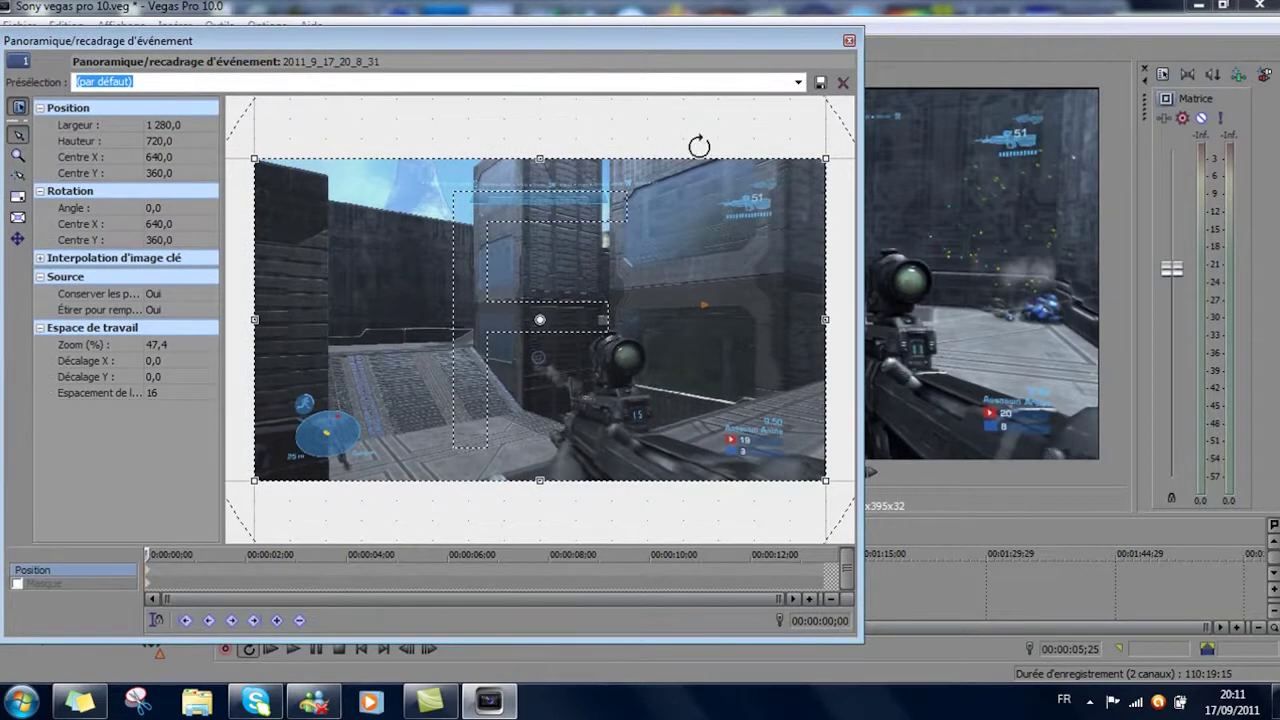
pyautogui.moveTo(724, 162); pyautogui.dragTo(725, 162)
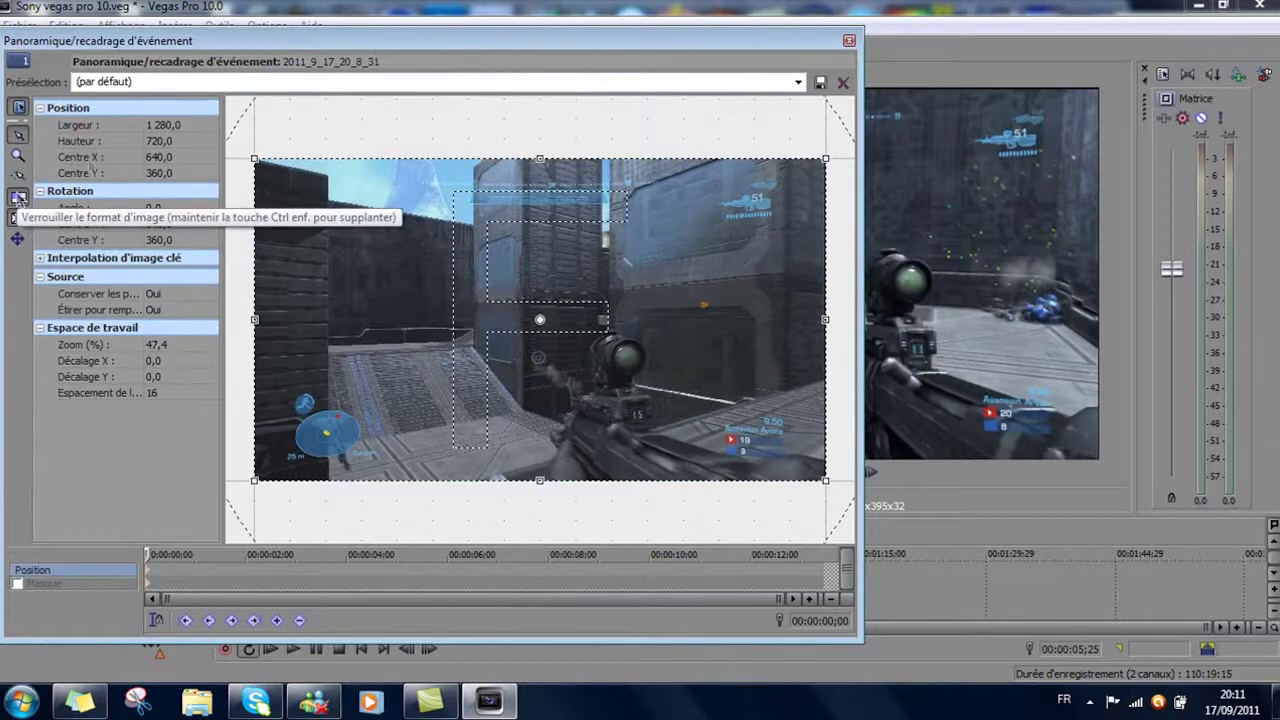
pyautogui.moveTo(648, 160); pyautogui.dragTo(648, 160)
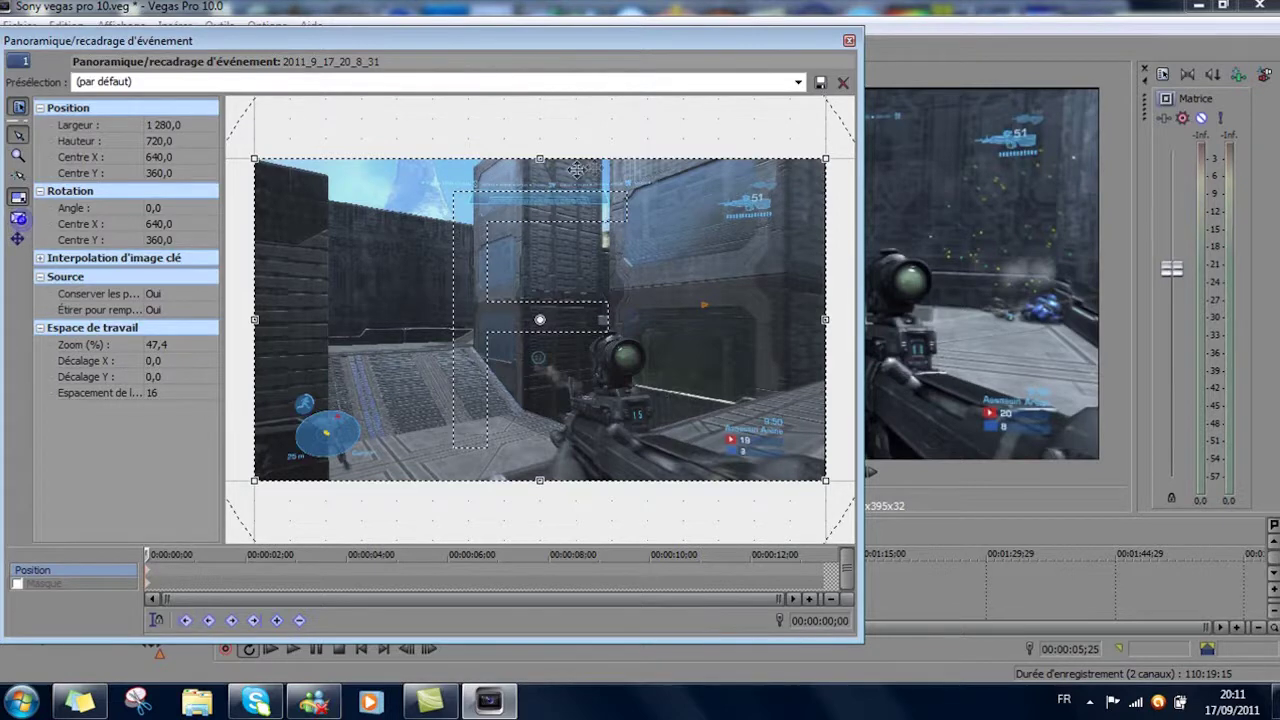
pyautogui.moveTo(591, 160); pyautogui.dragTo(592, 162)
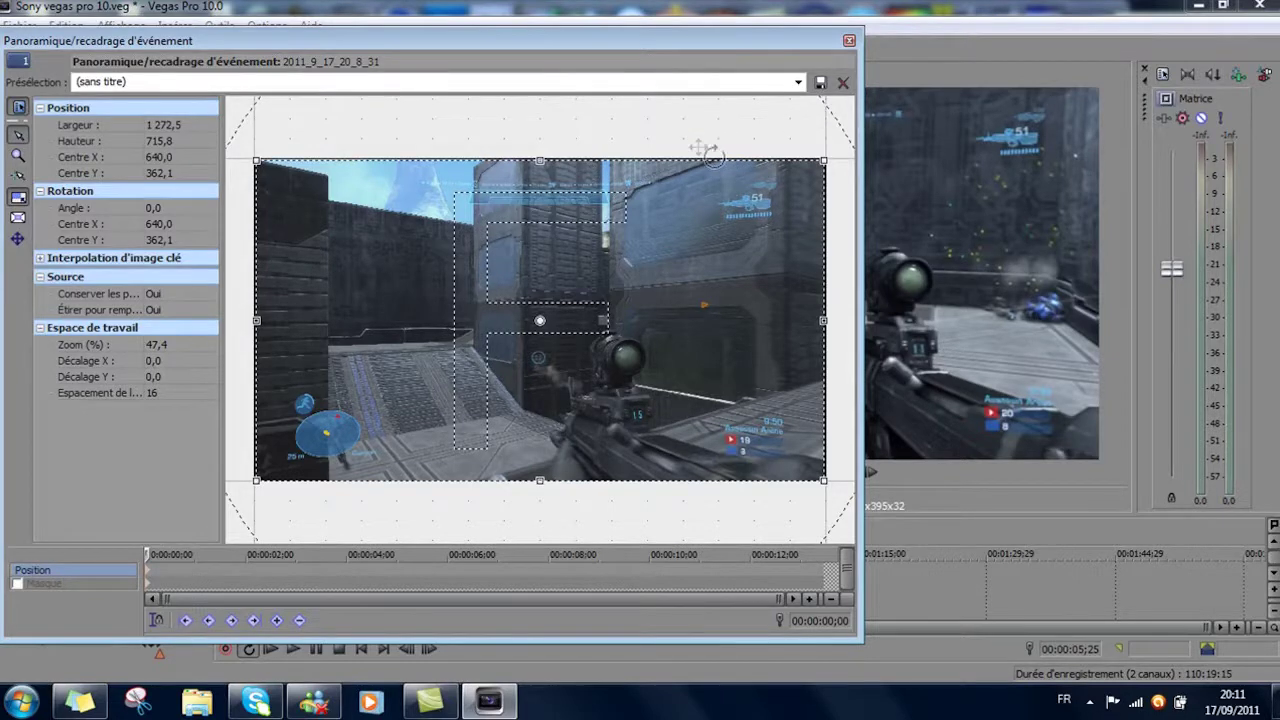
# Name the crop preset "HD PVR recadré", check the preset list and close the Pan/Crop window.
pyautogui.click(148, 85)
pyautogui.write('HD')
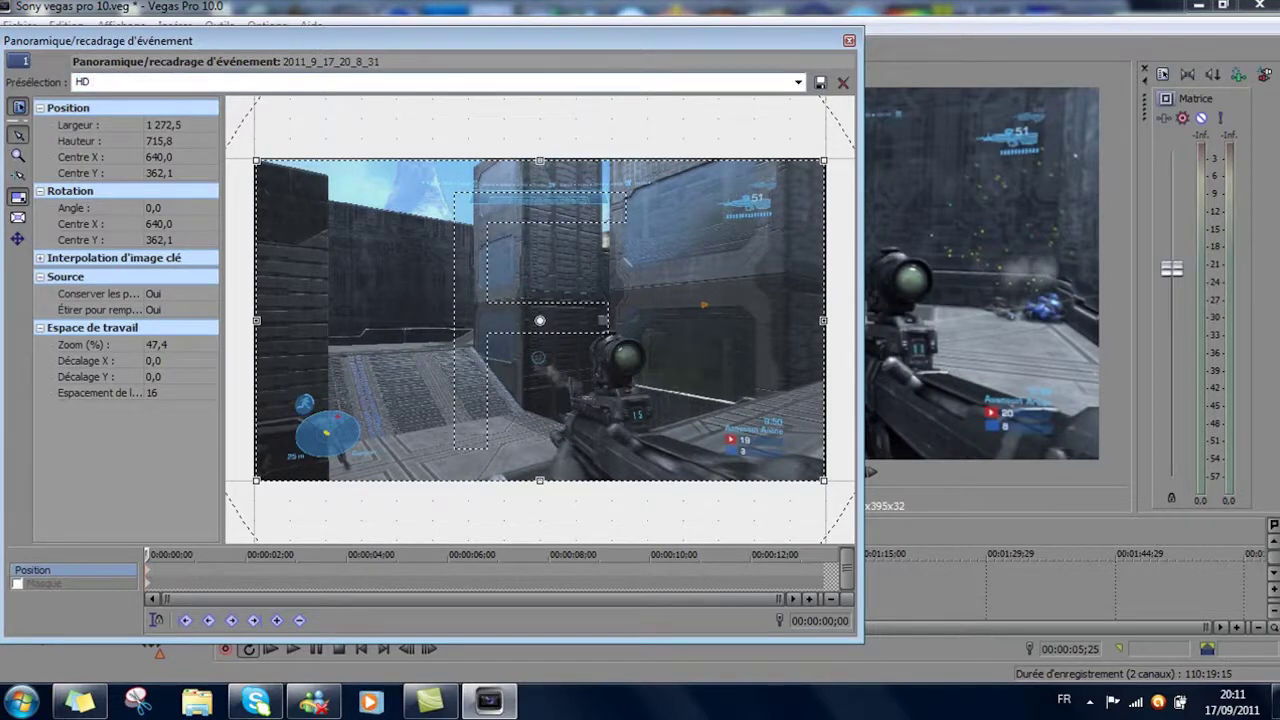
pyautogui.write(' PVR')
pyautogui.click(798, 83)
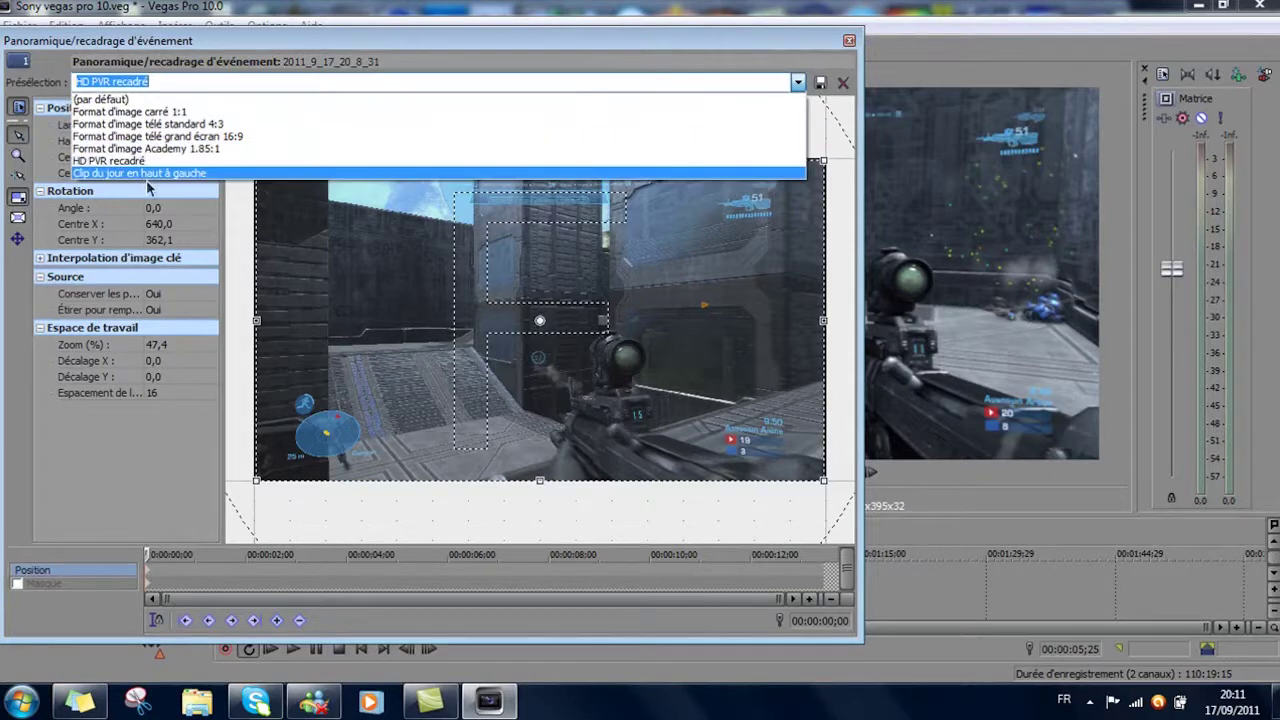
pyautogui.click(249, 79)
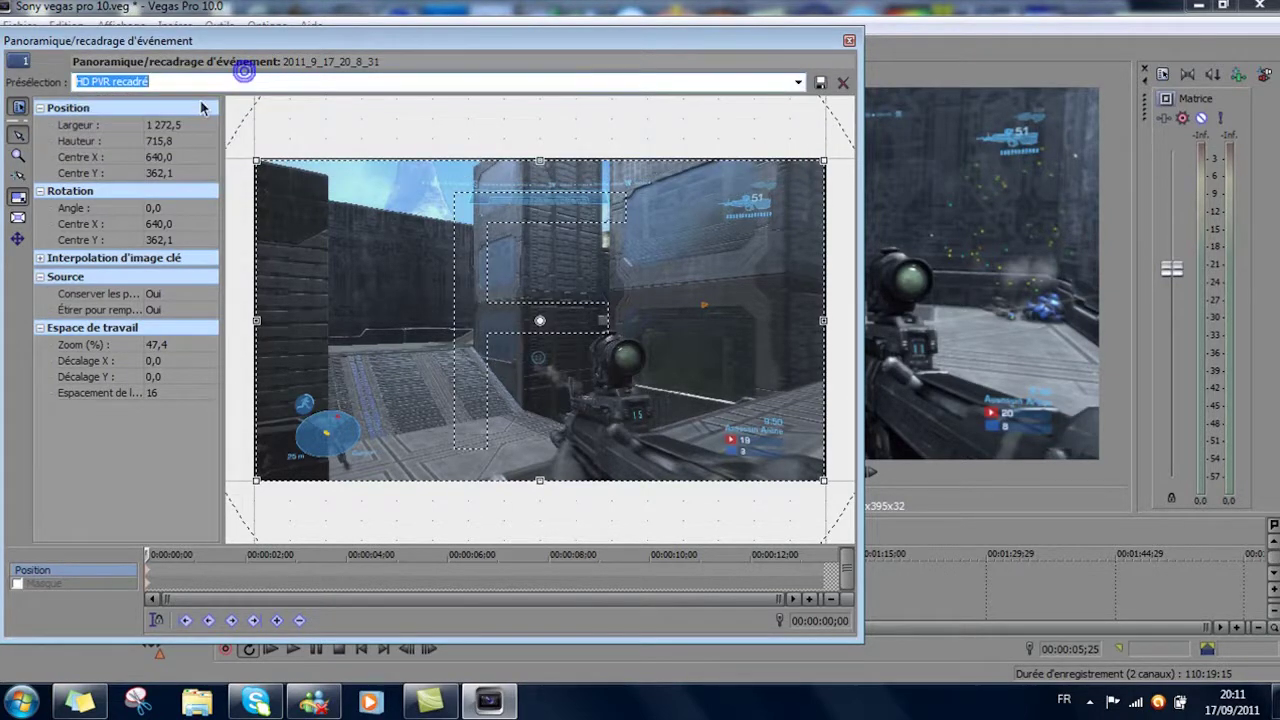
pyautogui.click(849, 42)
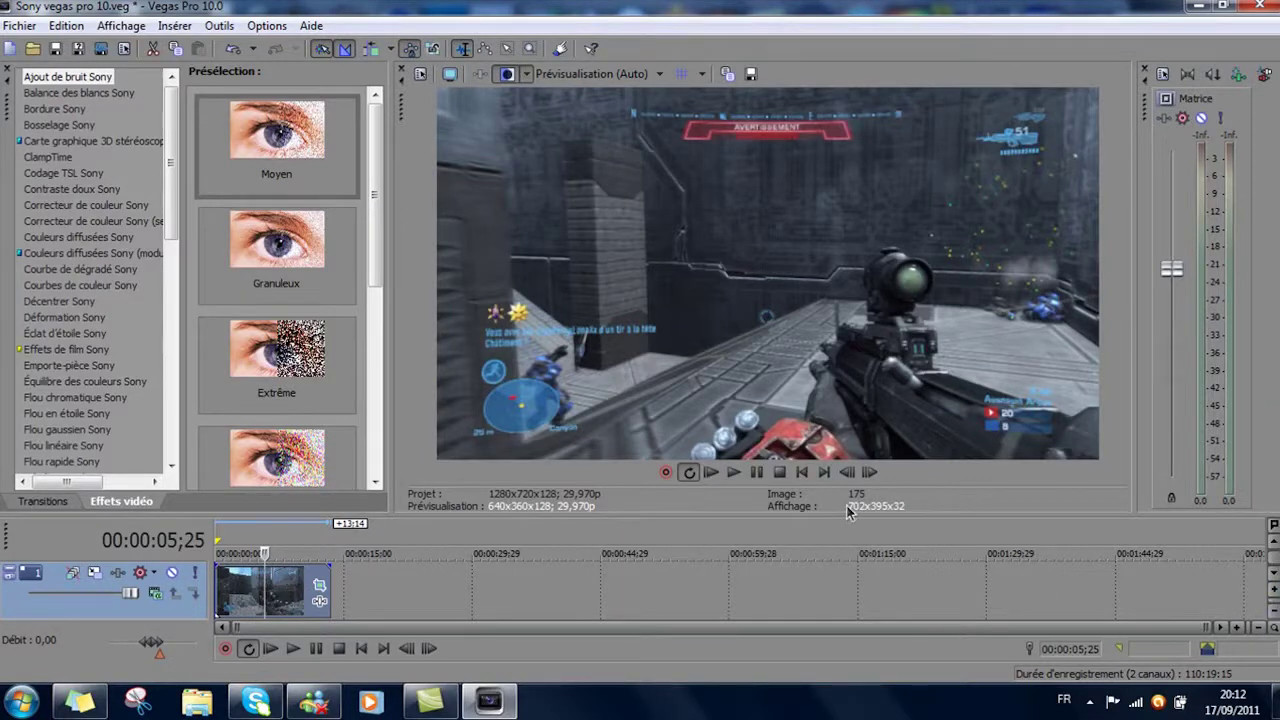
# Enlarge the timeline area and reduce the track height so the video and audio tracks both fit beneath the preview.
pyautogui.moveTo(848, 515); pyautogui.dragTo(840, 407)
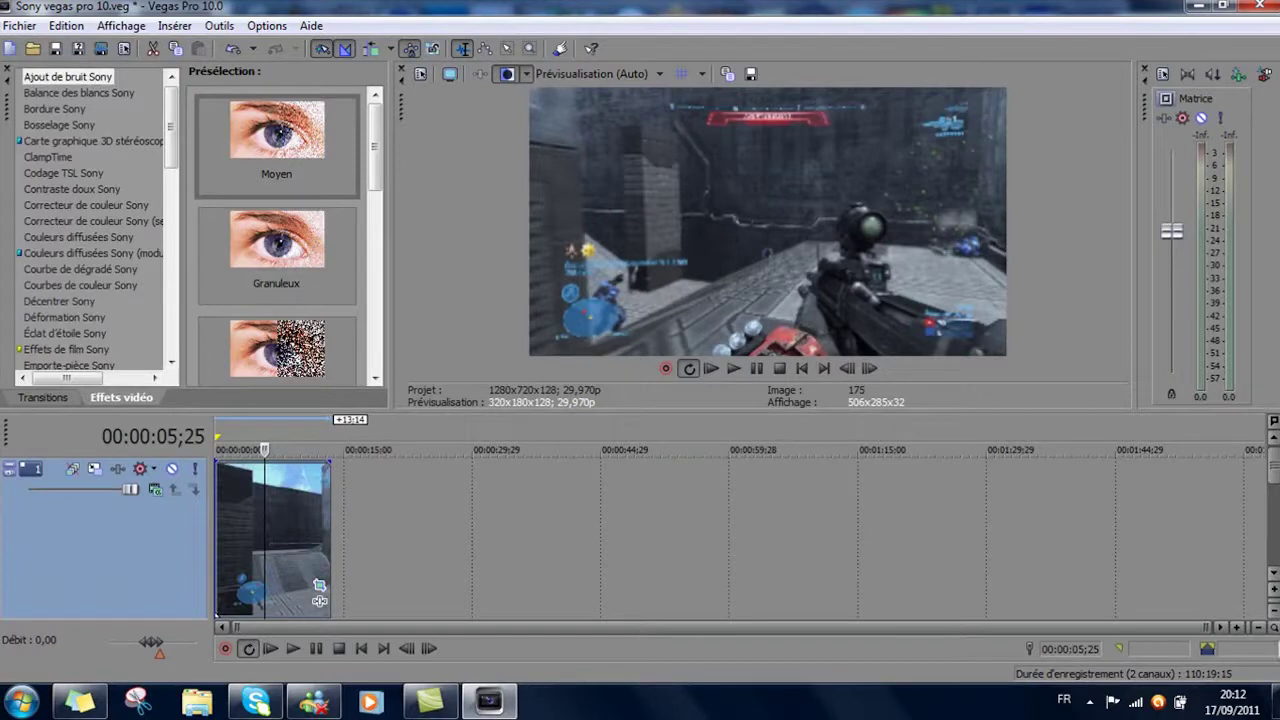
pyautogui.click(1274, 613)
pyautogui.click(1274, 613)
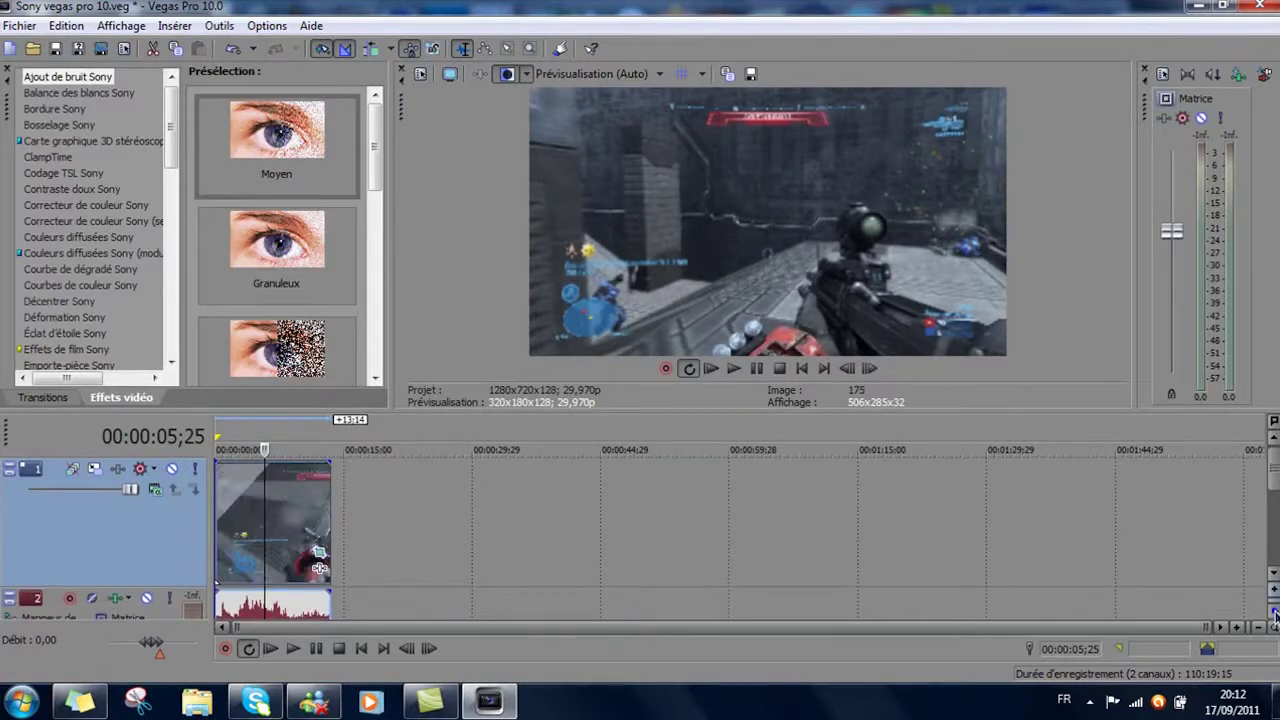
pyautogui.click(1274, 613)
pyautogui.click(1274, 613)
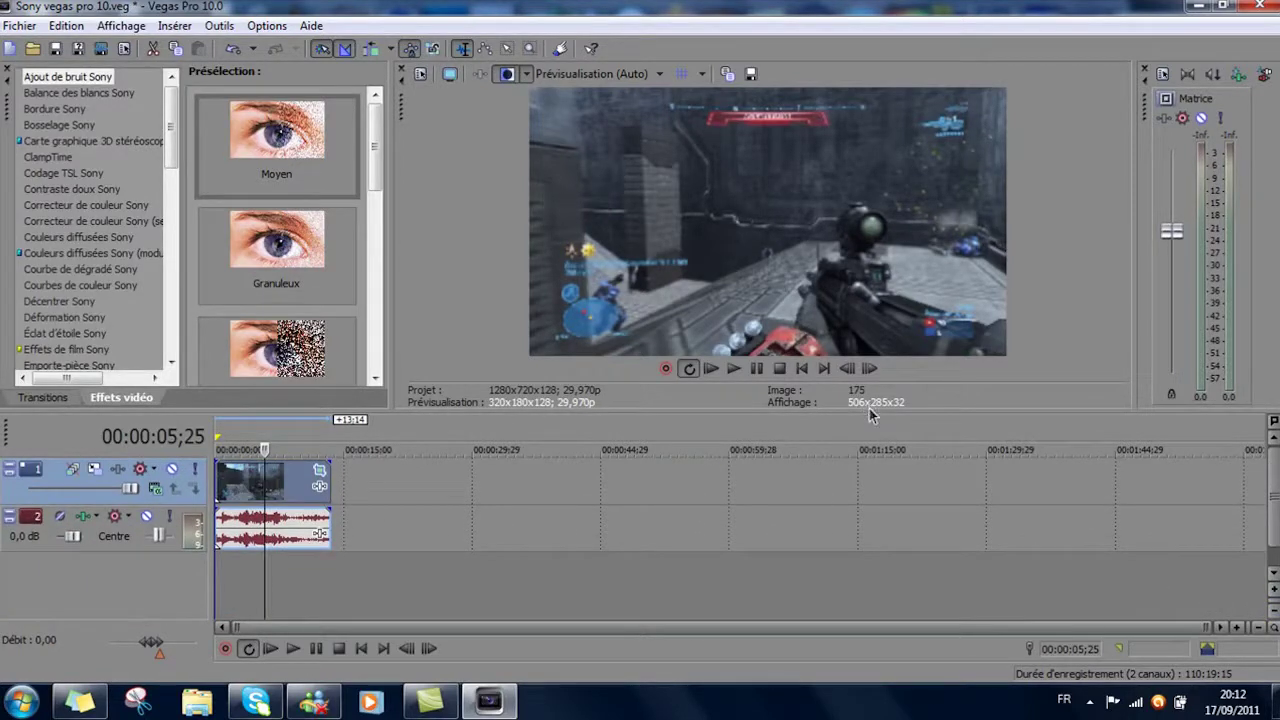
pyautogui.moveTo(866, 407); pyautogui.dragTo(862, 449)
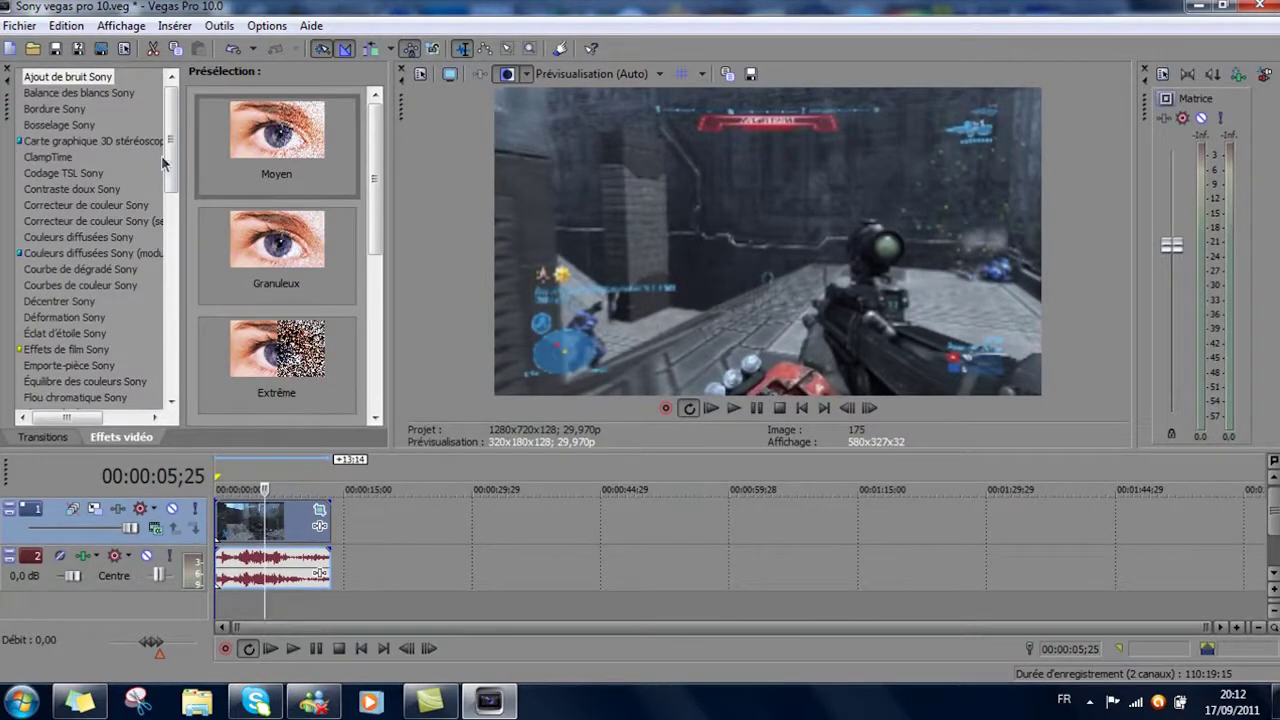
# Add the Netteté Sony effect with the "Réinitialiser sur aucun" preset to the clip's video event.
pyautogui.moveTo(170, 150); pyautogui.dragTo(170, 345)
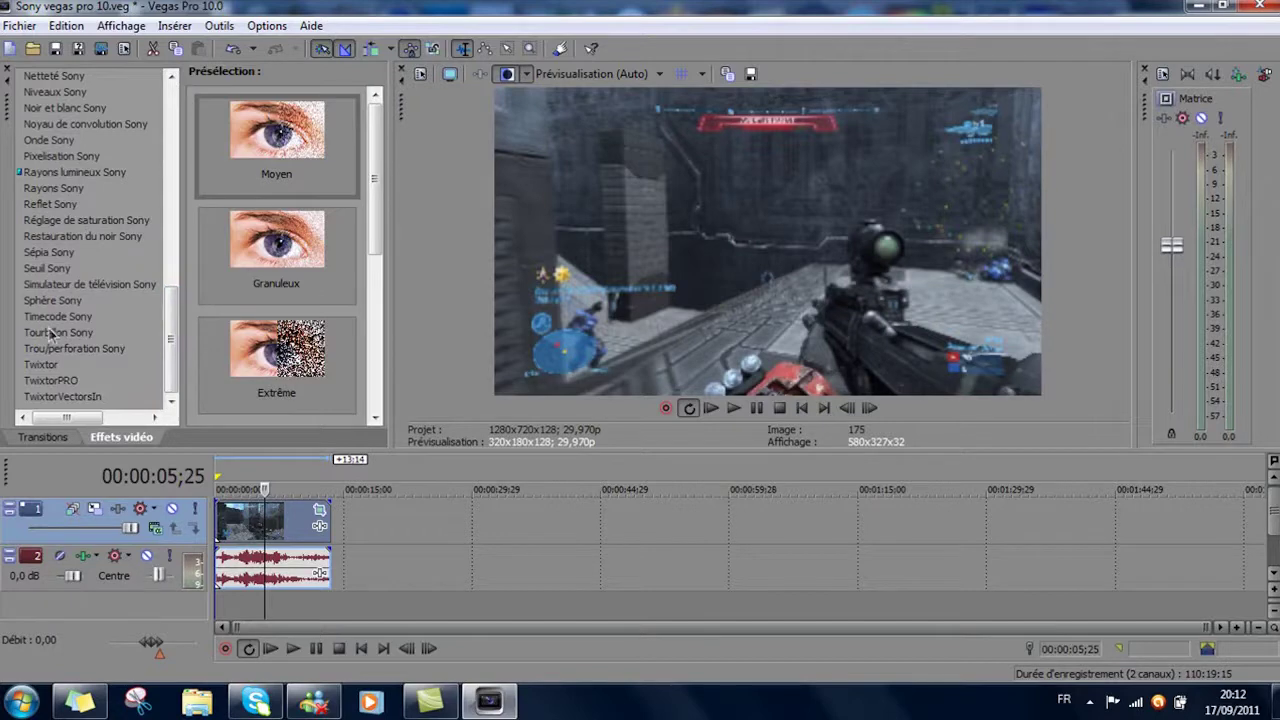
pyautogui.moveTo(171, 343); pyautogui.dragTo(174, 306)
pyautogui.click(58, 280)
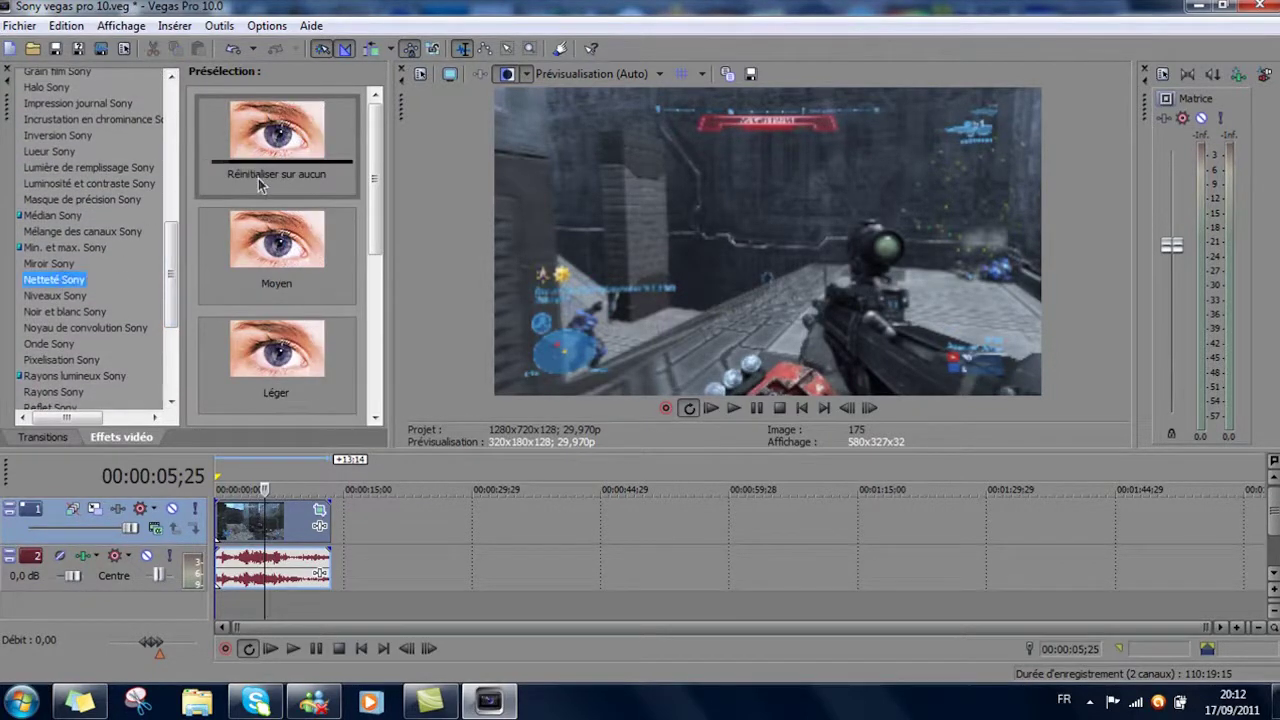
pyautogui.moveTo(375, 185); pyautogui.dragTo(337, 150)
pyautogui.click(294, 157)
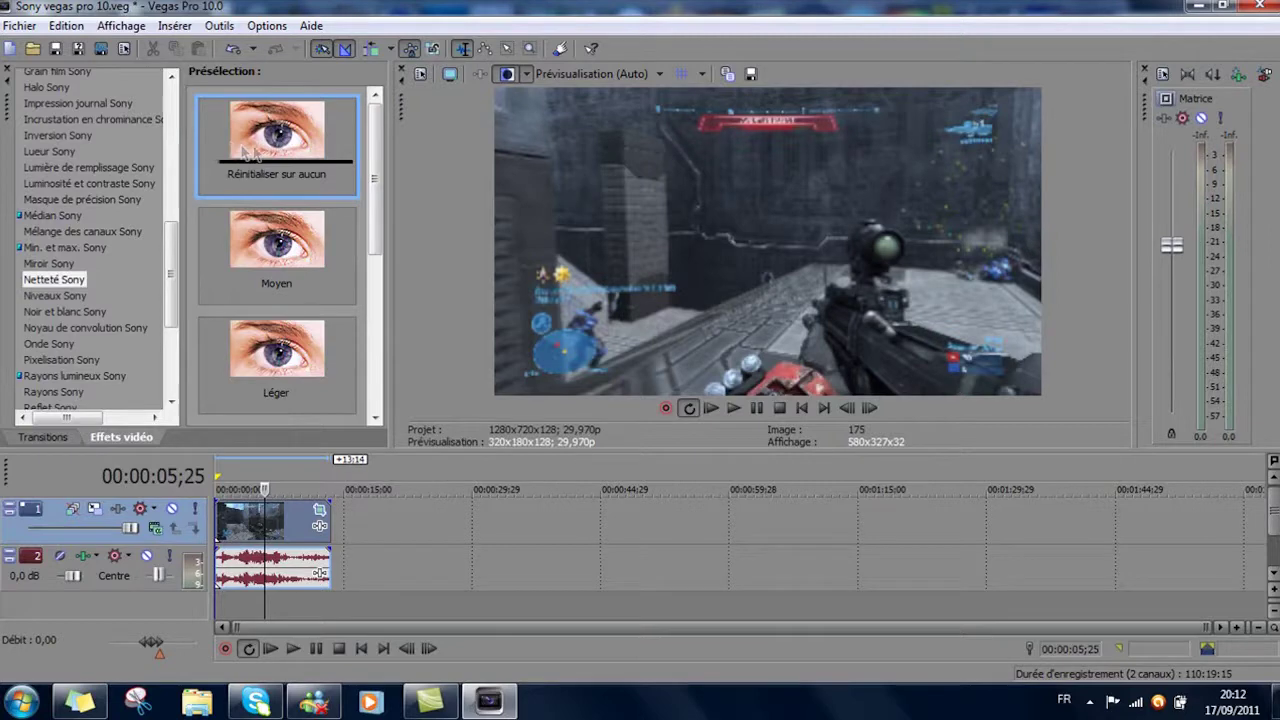
pyautogui.moveTo(277, 140); pyautogui.dragTo(292, 518)
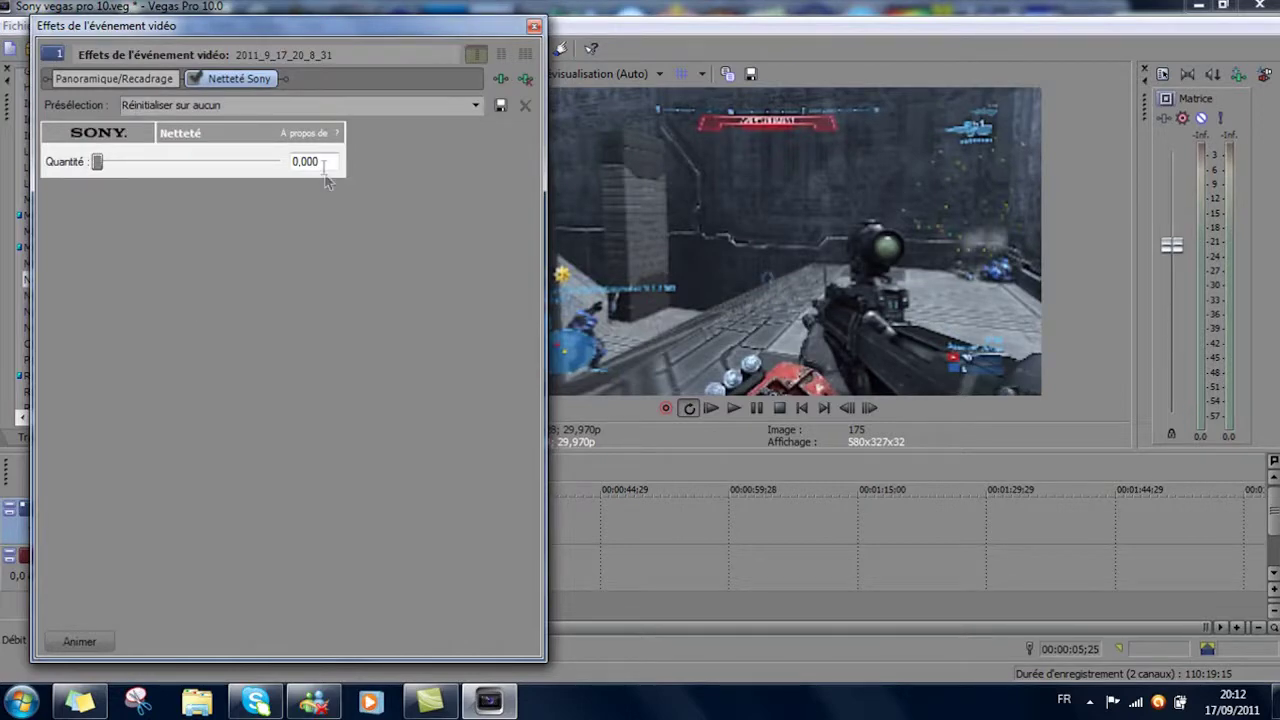
# Set the Netteté effect's Quantité to 10 and close the event effects window.
pyautogui.moveTo(322, 163); pyautogui.dragTo(341, 172)
pyautogui.write('10')
pyautogui.click(535, 27)
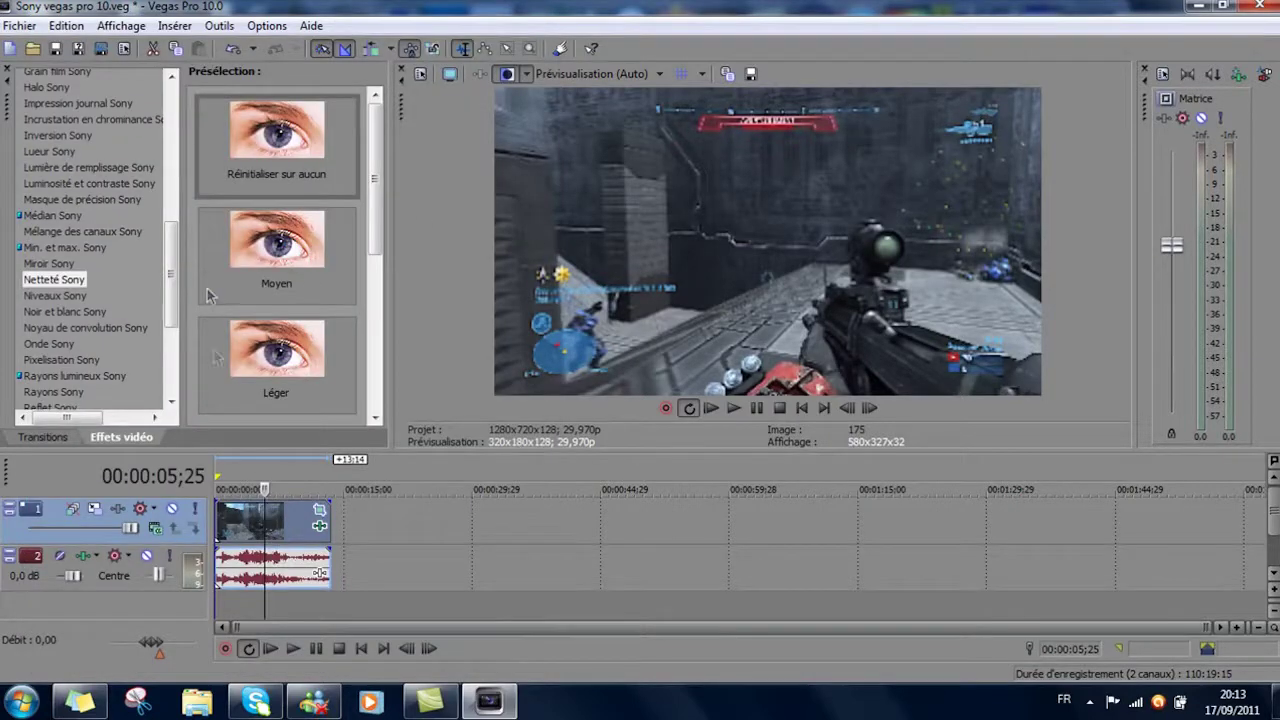
# Add the Correcteur de couleur Sony effect to the video event with its "HD PVR Correcteur" preset and close the effects window.
pyautogui.scroll(1, 175, 285)
pyautogui.moveTo(174, 263); pyautogui.dragTo(173, 154)
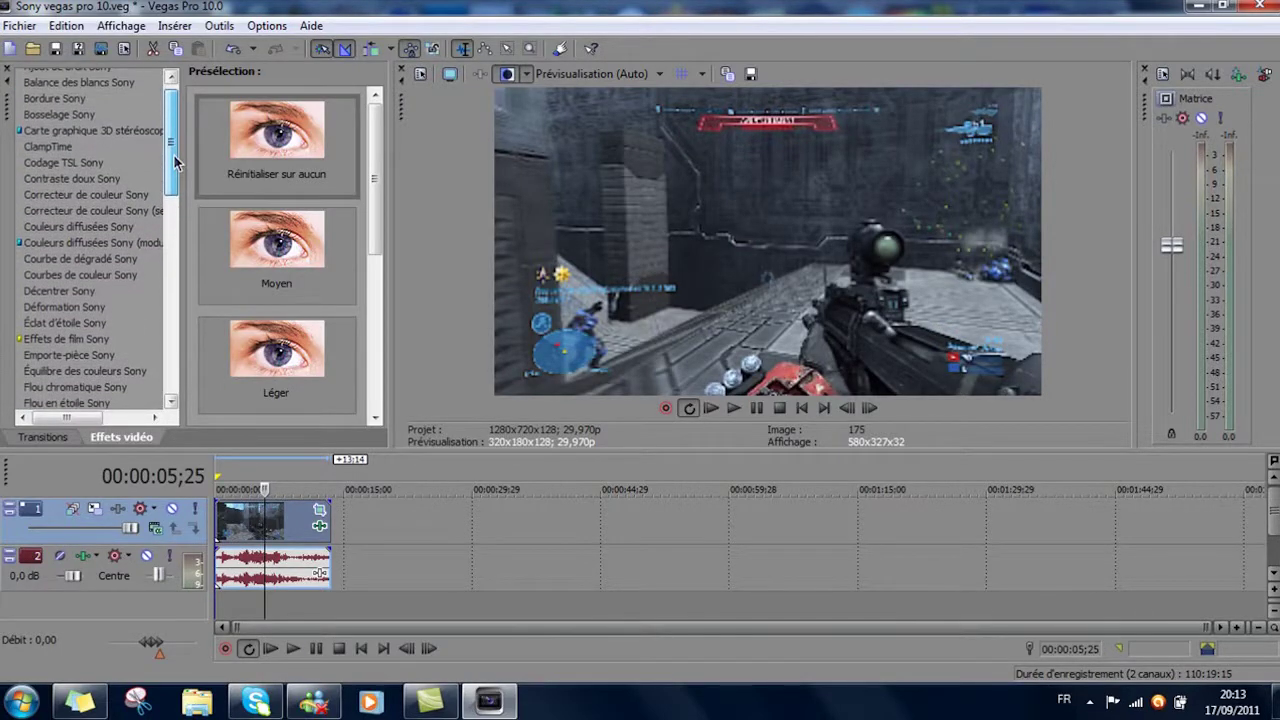
pyautogui.click(129, 196)
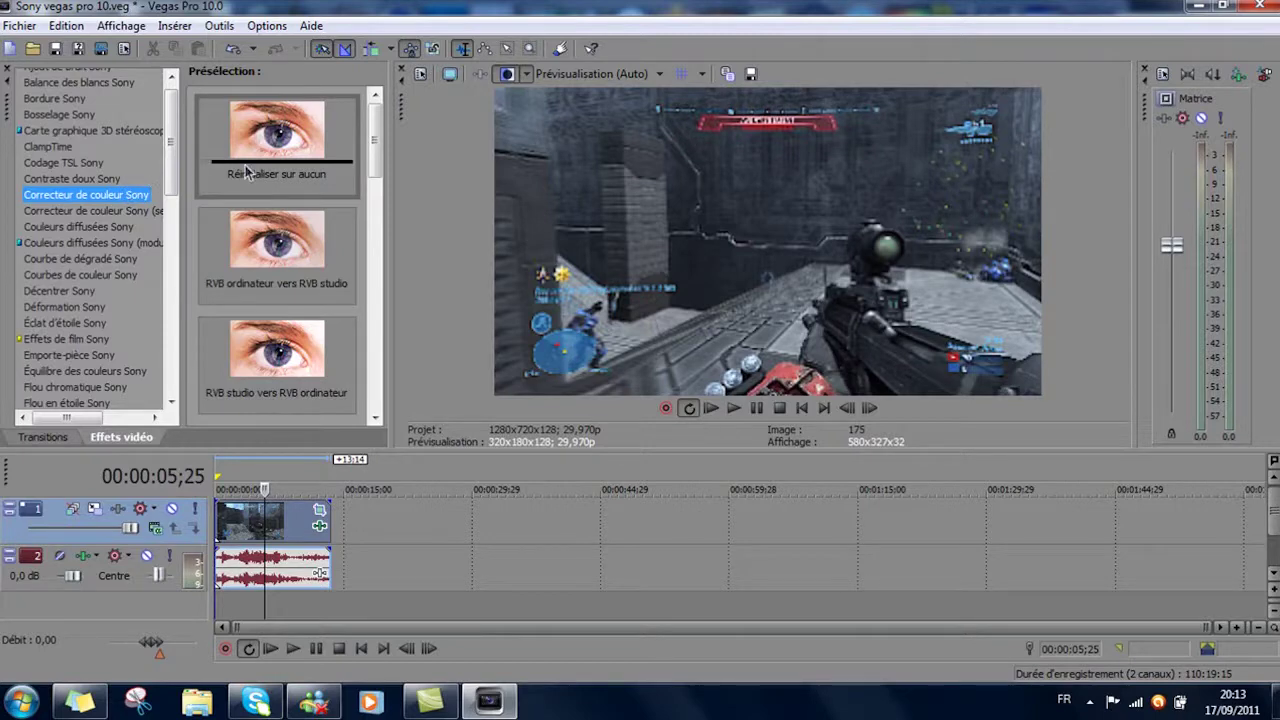
pyautogui.moveTo(282, 146); pyautogui.dragTo(292, 512)
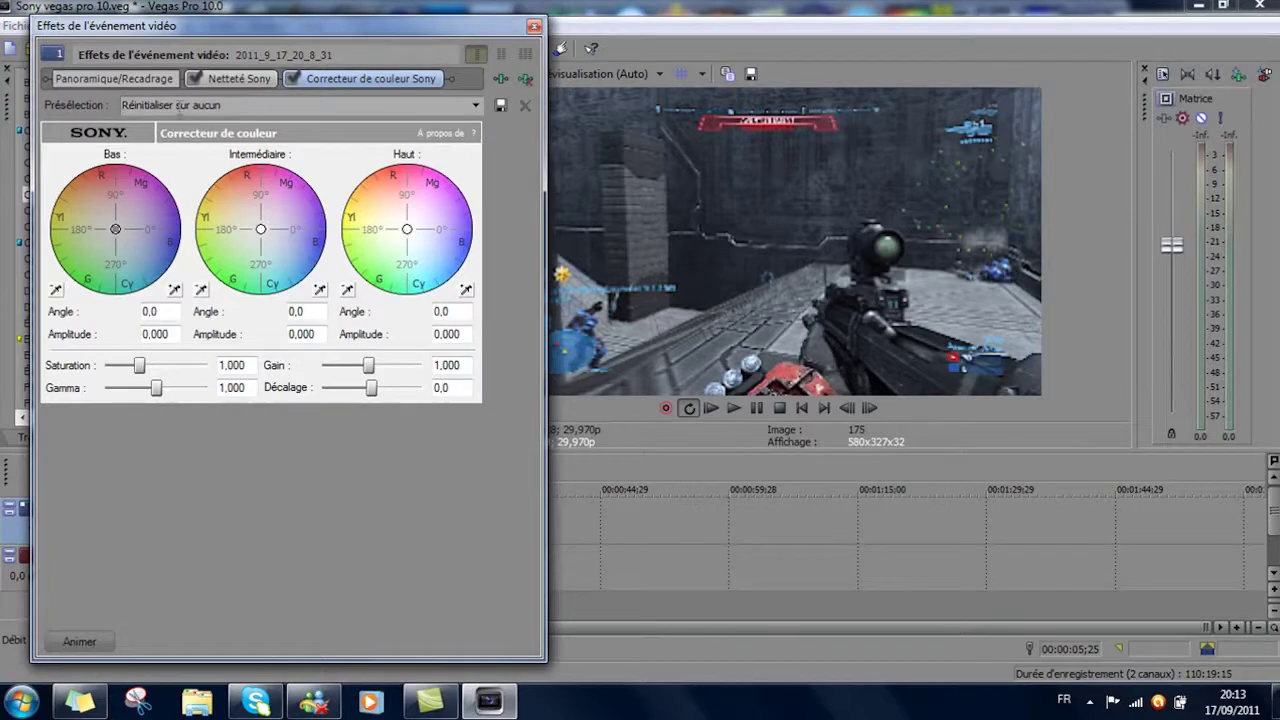
pyautogui.click(475, 105)
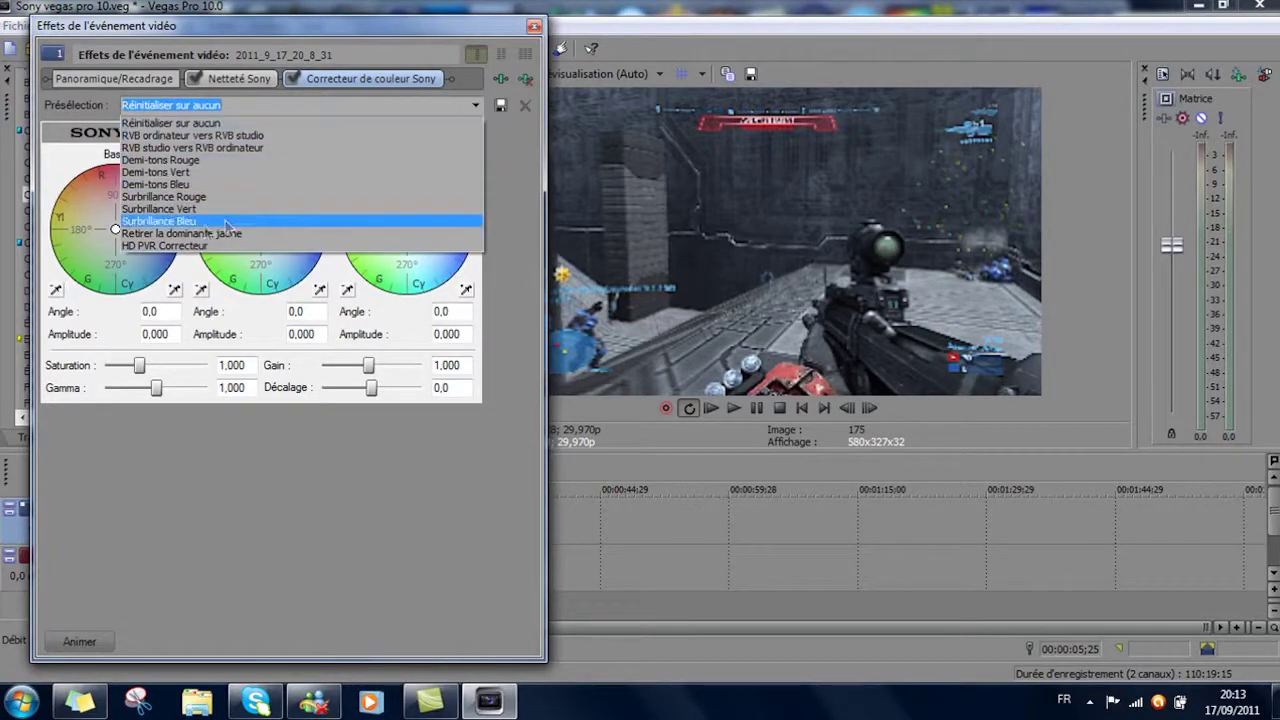
pyautogui.click(188, 246)
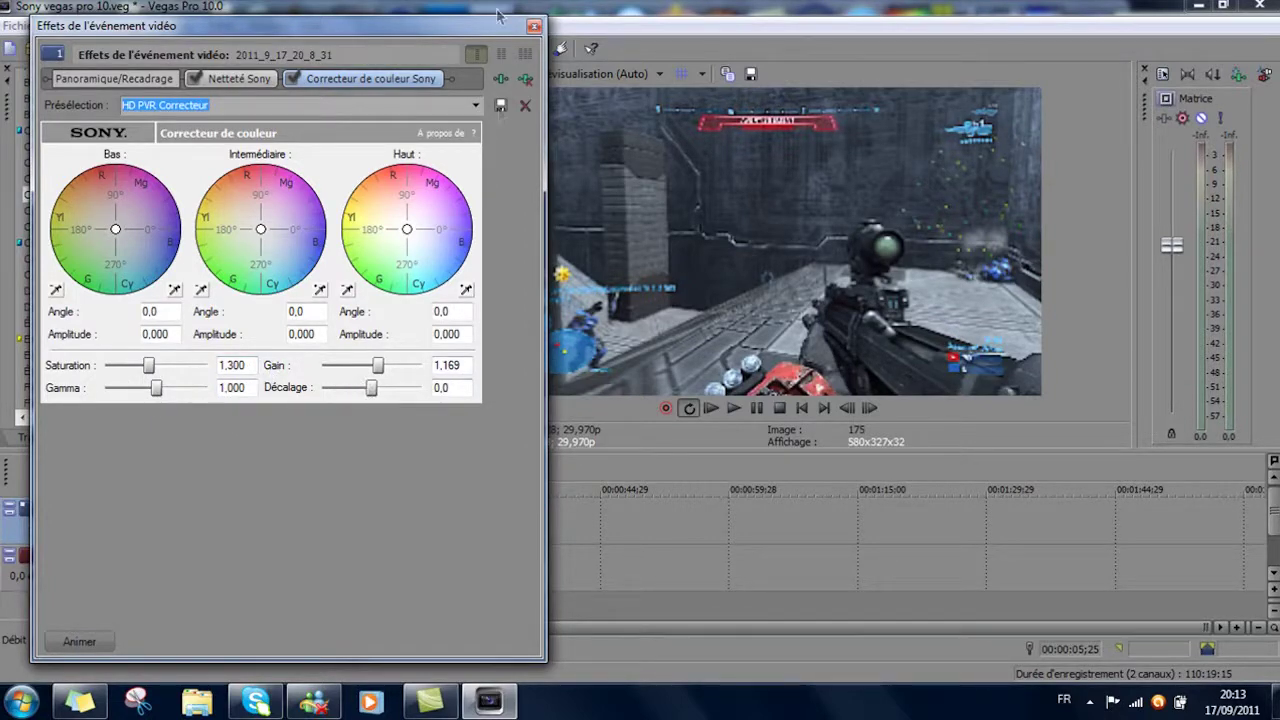
pyautogui.click(532, 25)
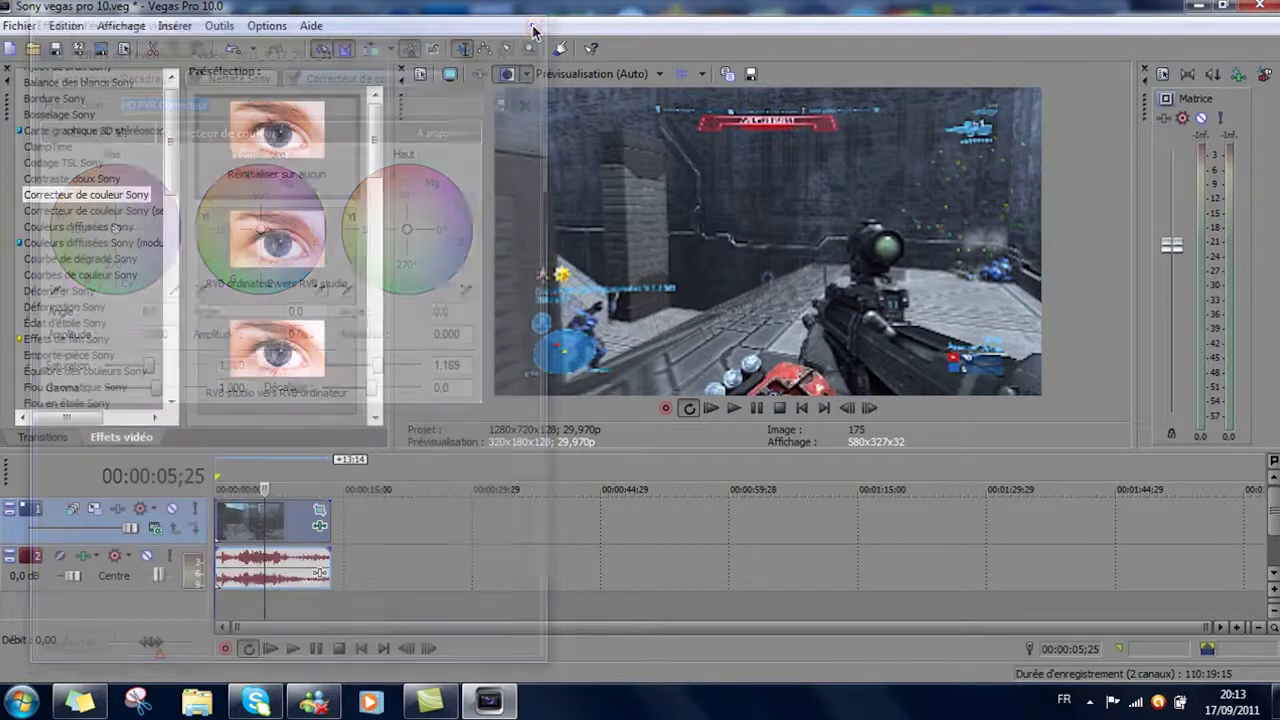
pyautogui.click(305, 489)
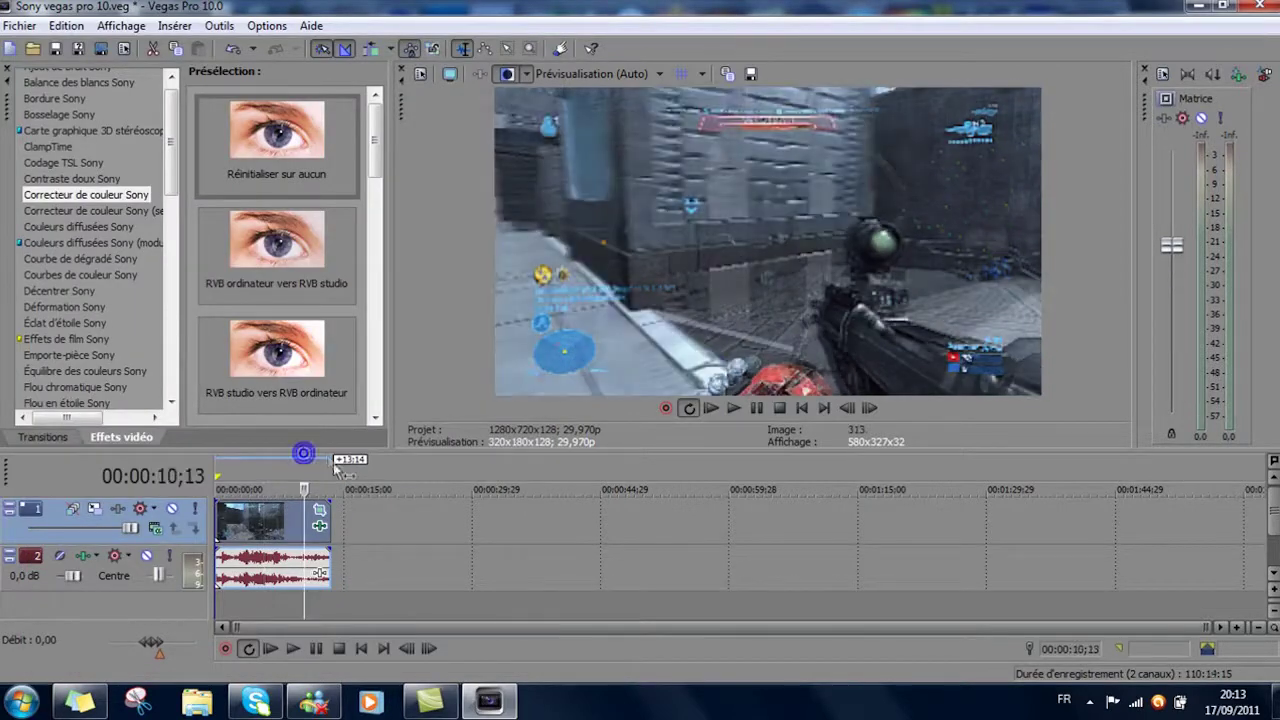
pyautogui.click(101, 48)
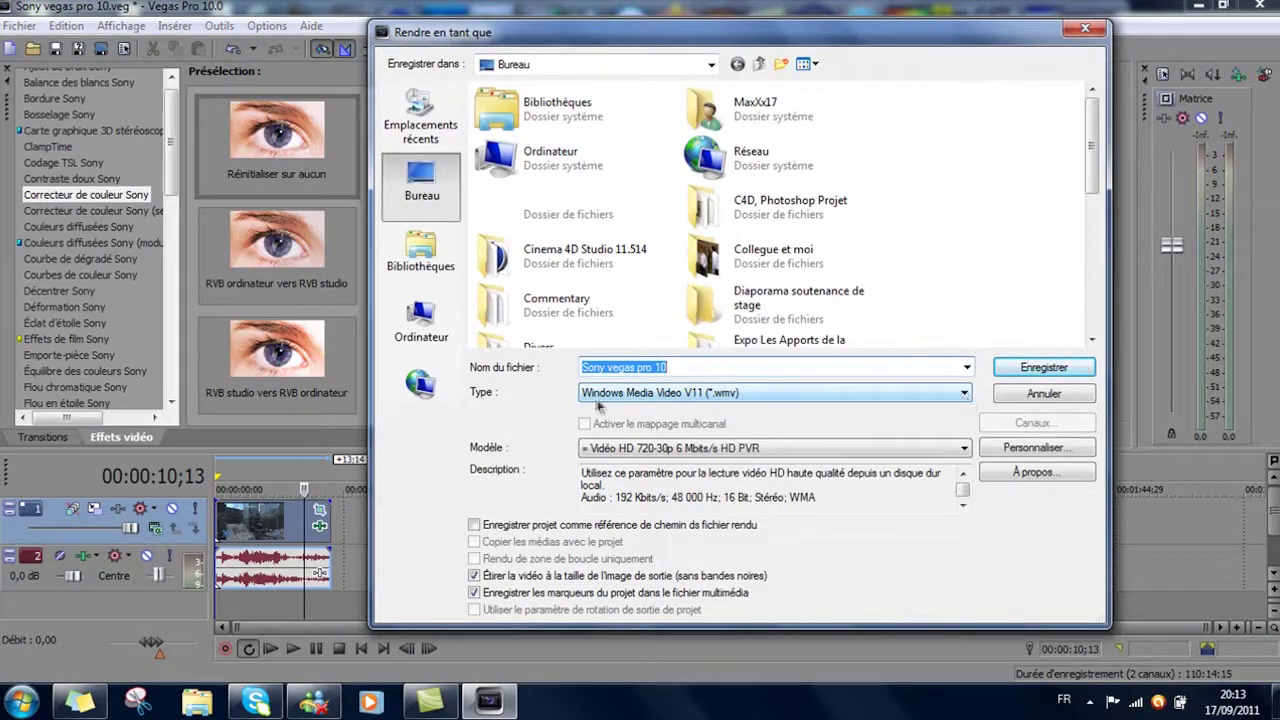
pyautogui.click(1066, 398)
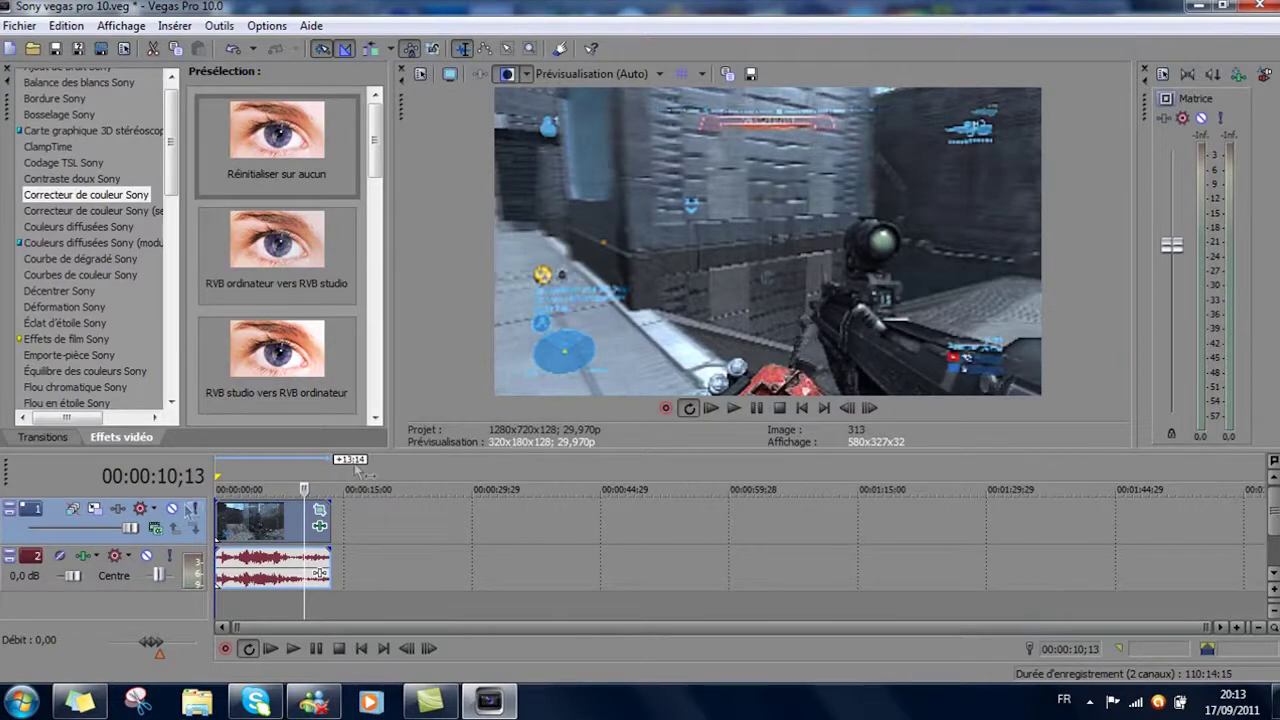
# Try stretching the clip's end out by about 28;04, return it to its original length, and place the playhead at 00:00:08;14.
pyautogui.click(281, 464)
pyautogui.click(267, 469)
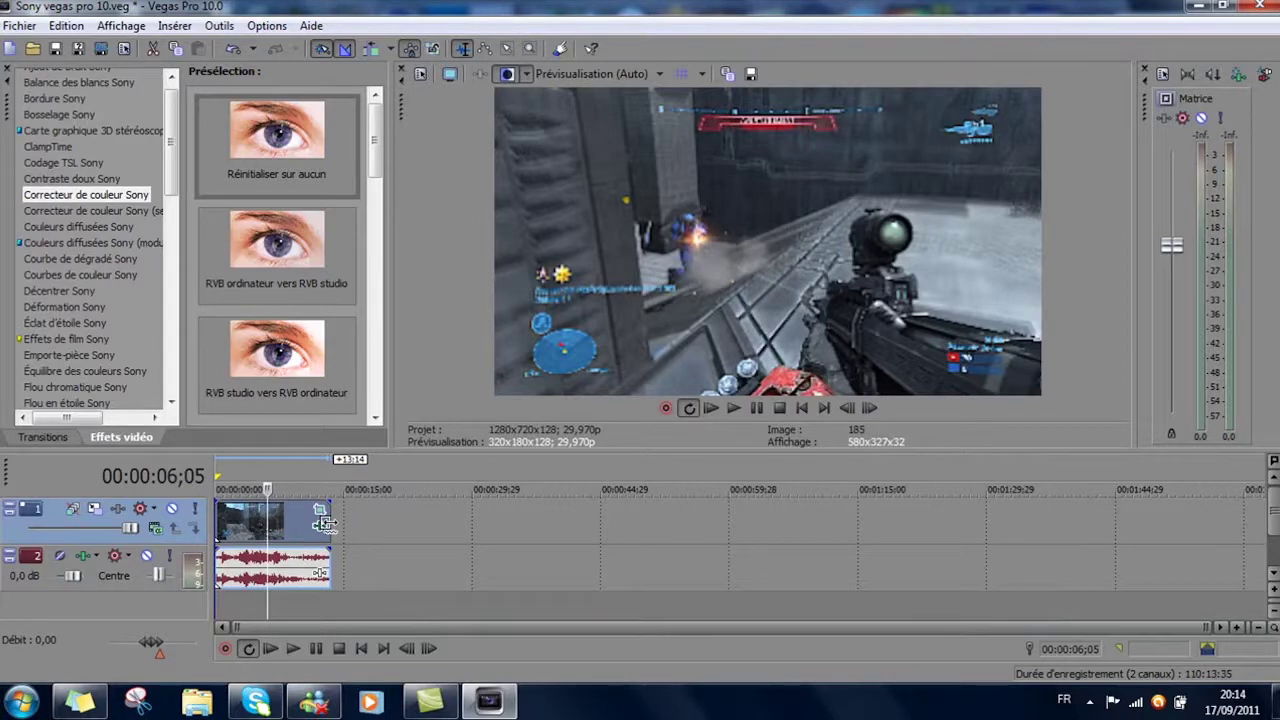
pyautogui.moveTo(324, 524); pyautogui.dragTo(566, 526)
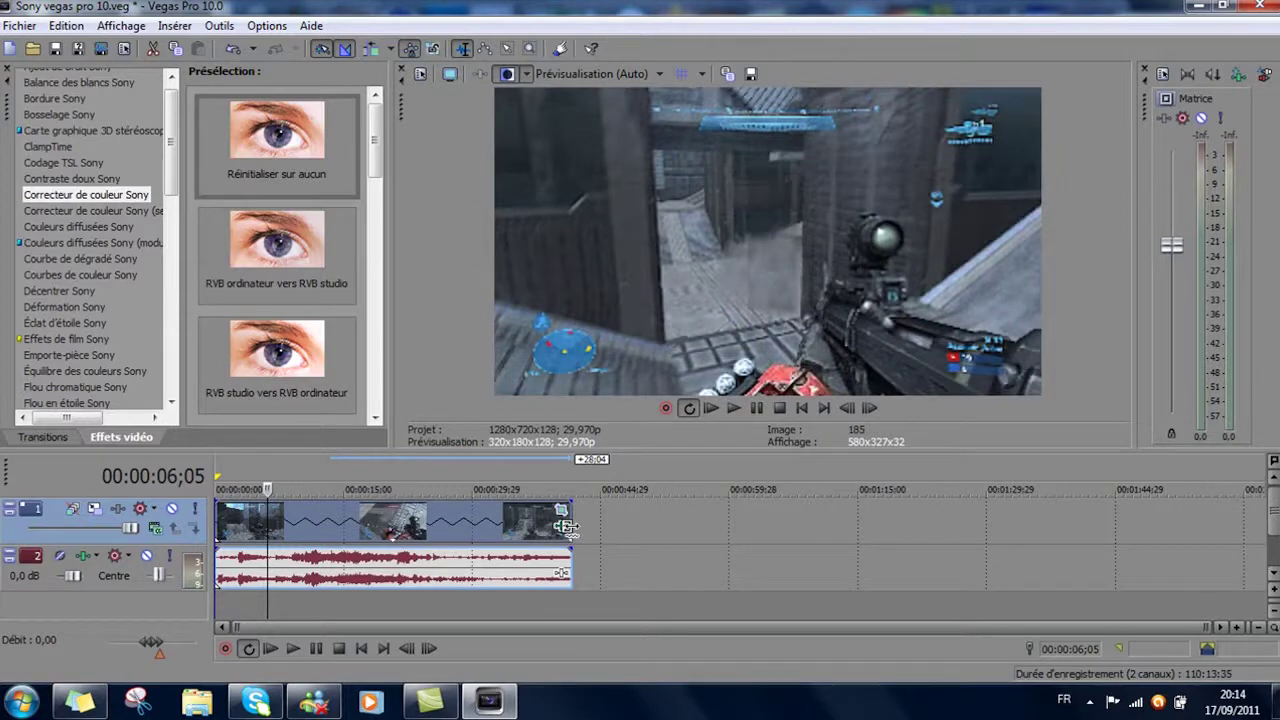
pyautogui.moveTo(566, 526); pyautogui.dragTo(331, 527)
pyautogui.click(288, 488)
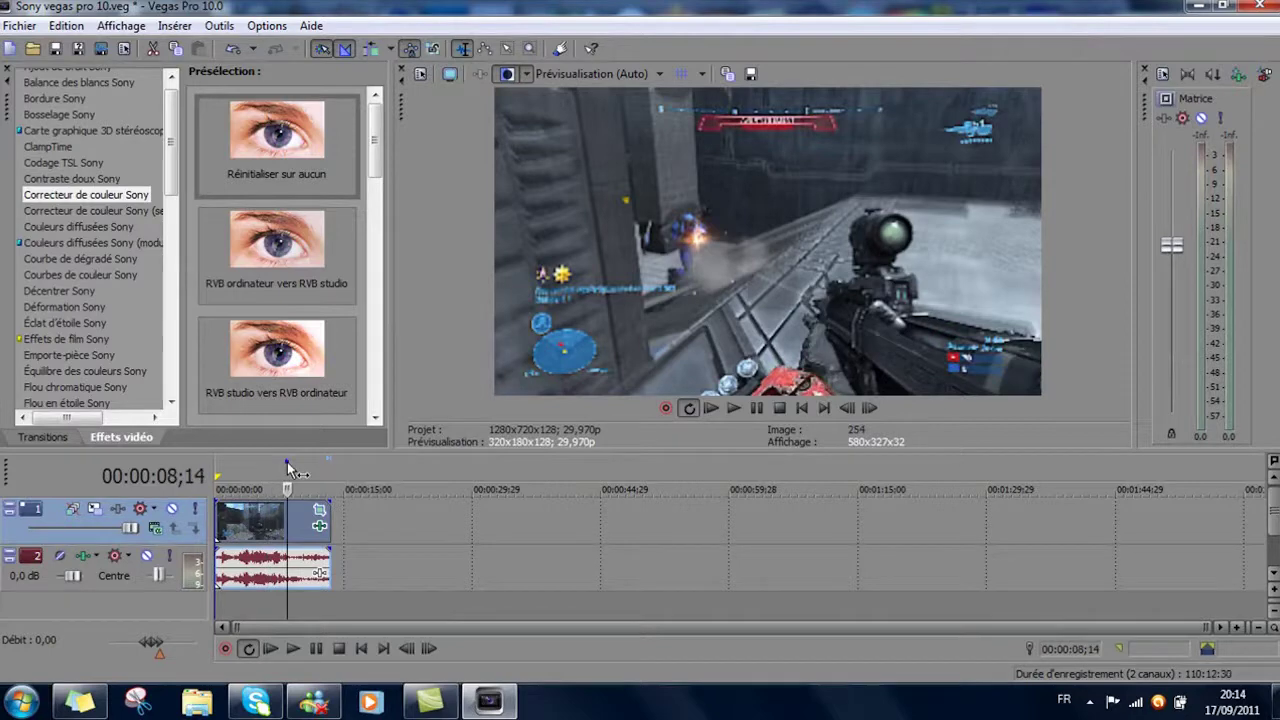
# Try the élastique stretch method and the "Verrouiller pour étirer" option in the audio event's properties, then cancel the changes.
pyautogui.rightClick(298, 578)
pyautogui.click(366, 566)
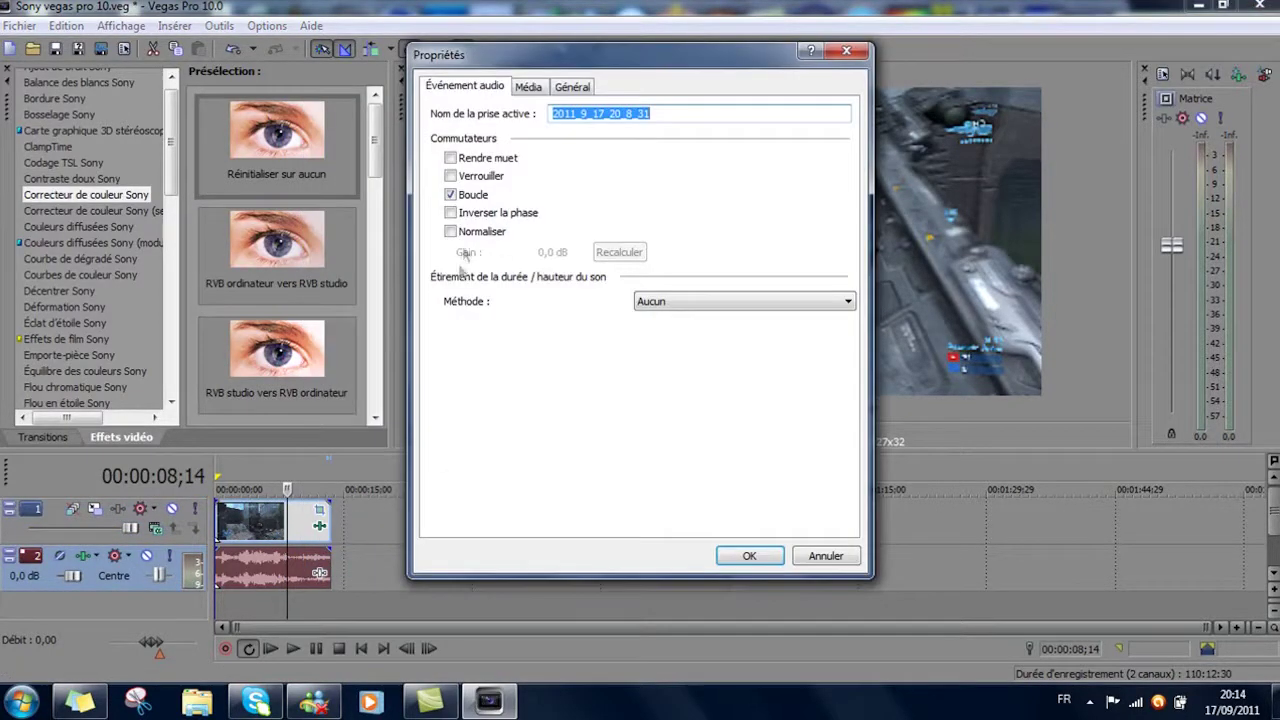
pyautogui.click(770, 304)
pyautogui.click(680, 333)
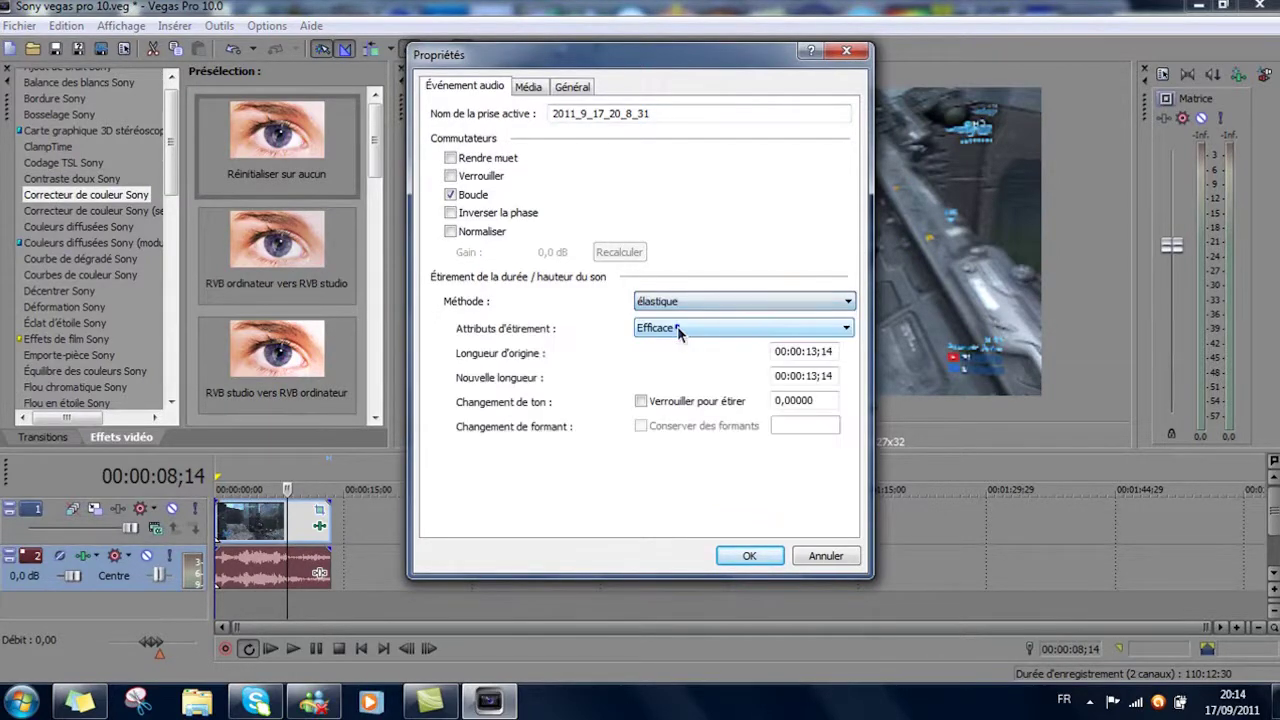
pyautogui.click(641, 401)
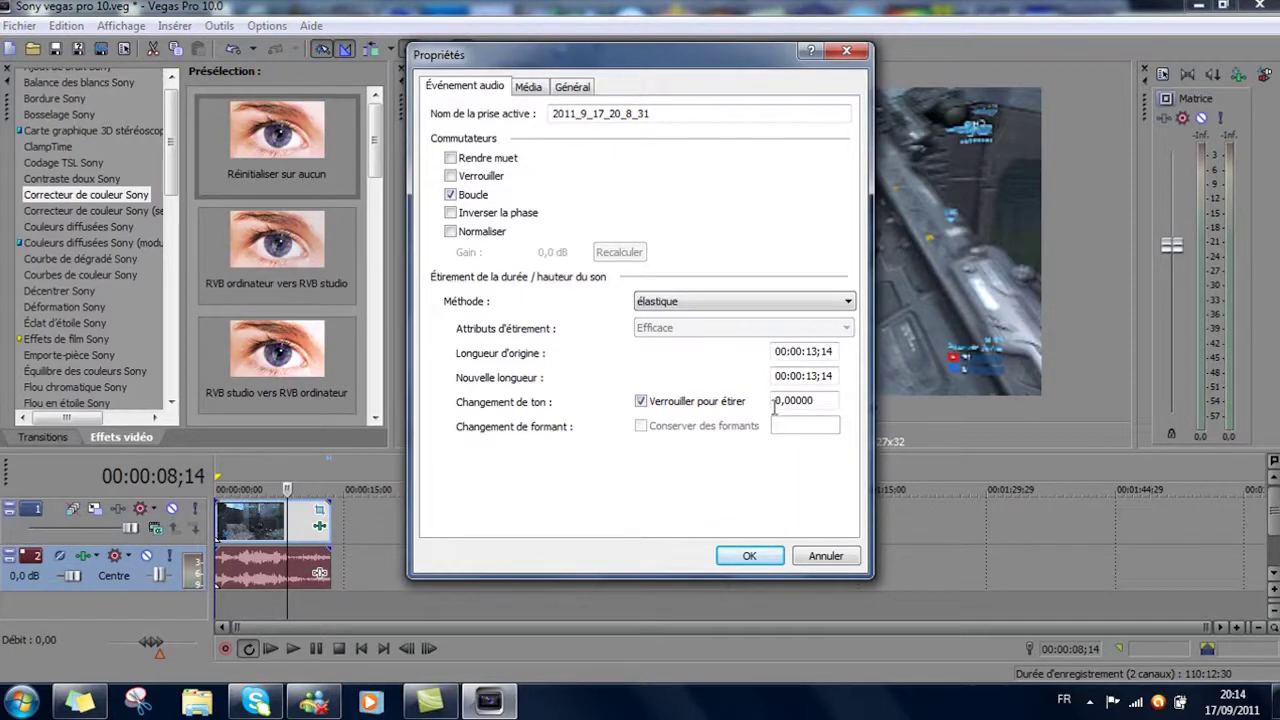
pyautogui.click(641, 401)
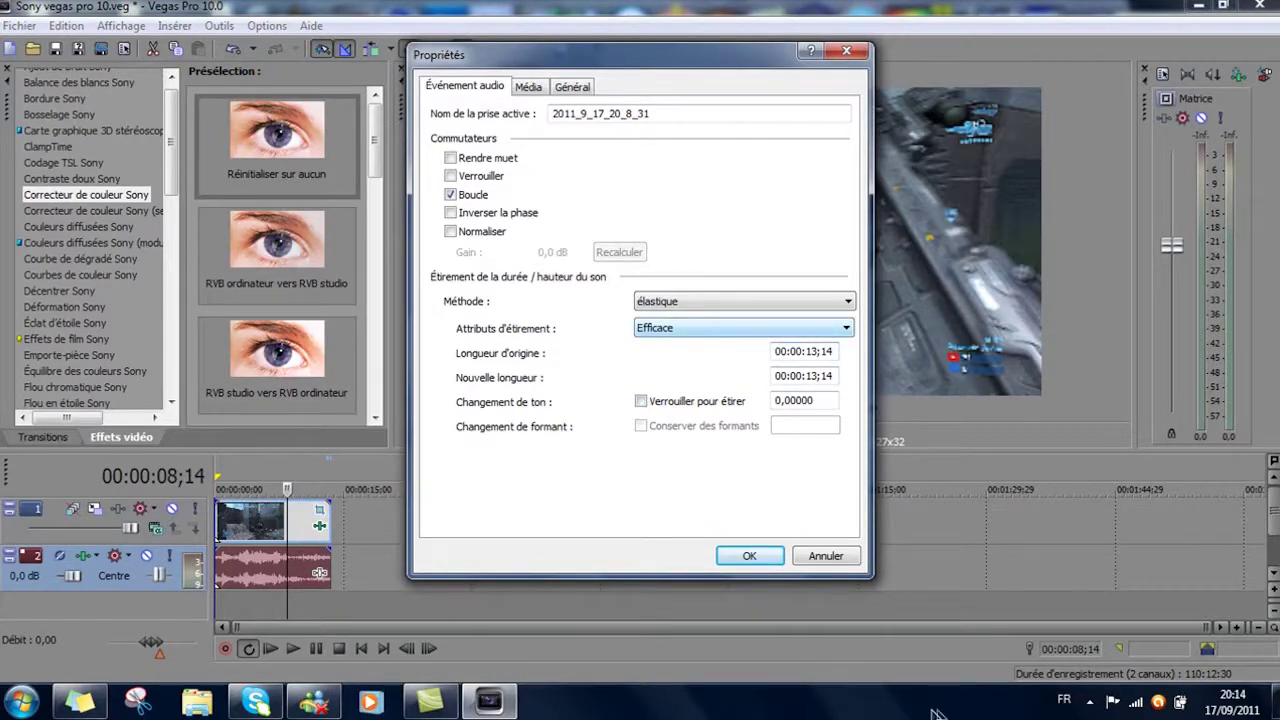
pyautogui.click(826, 556)
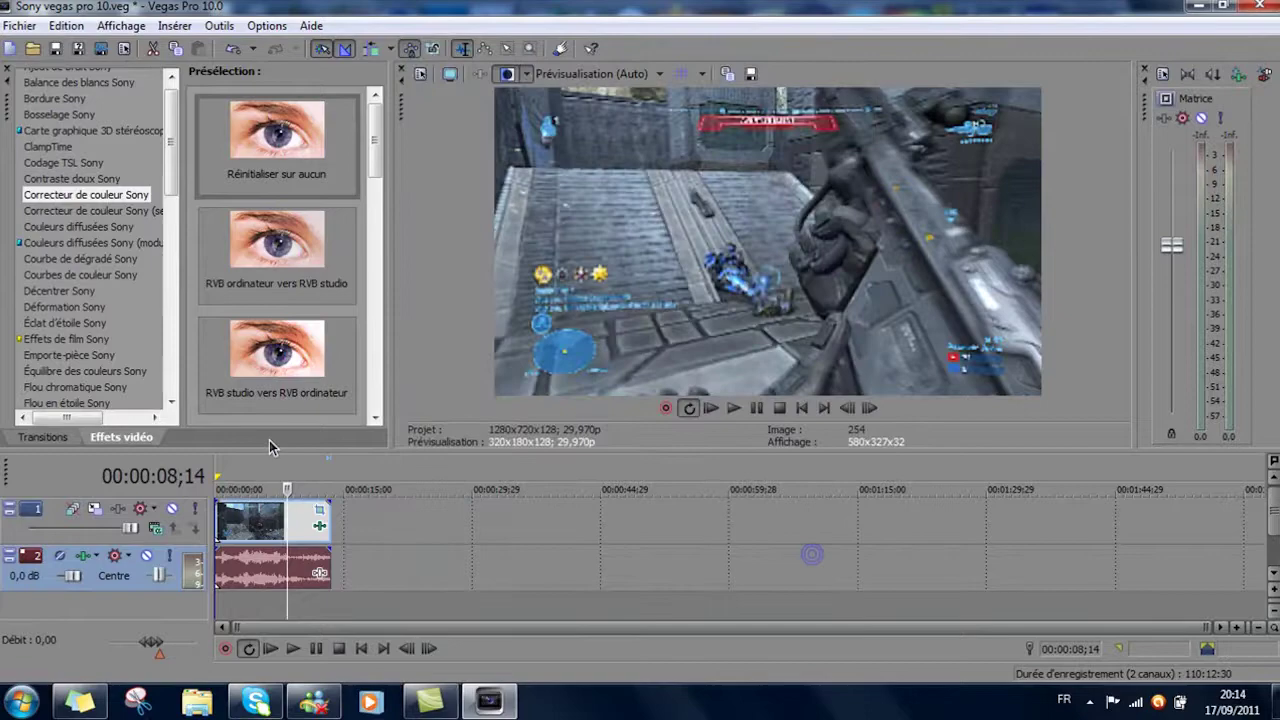
# Set up a render as Windows Media Video V11 (*.wmv) with the "Vidéo HD 720-30p 6 Mbits/s" template.
pyautogui.click(101, 56)
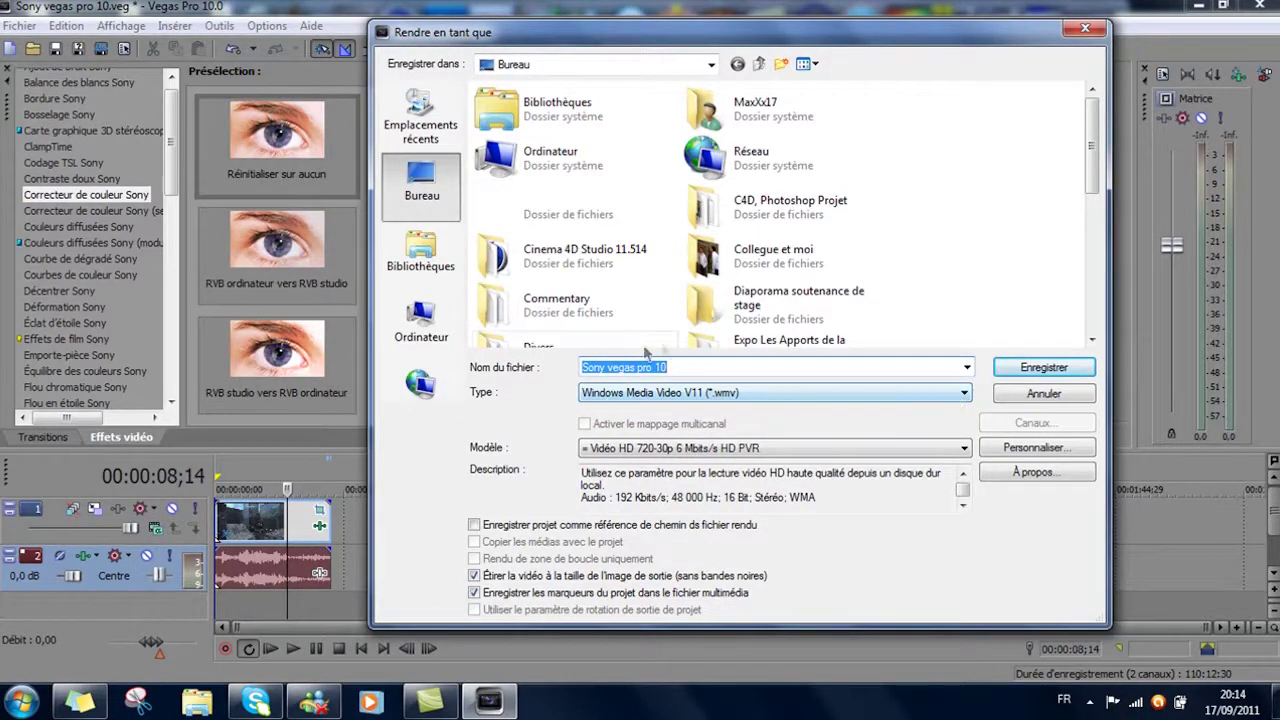
pyautogui.click(955, 395)
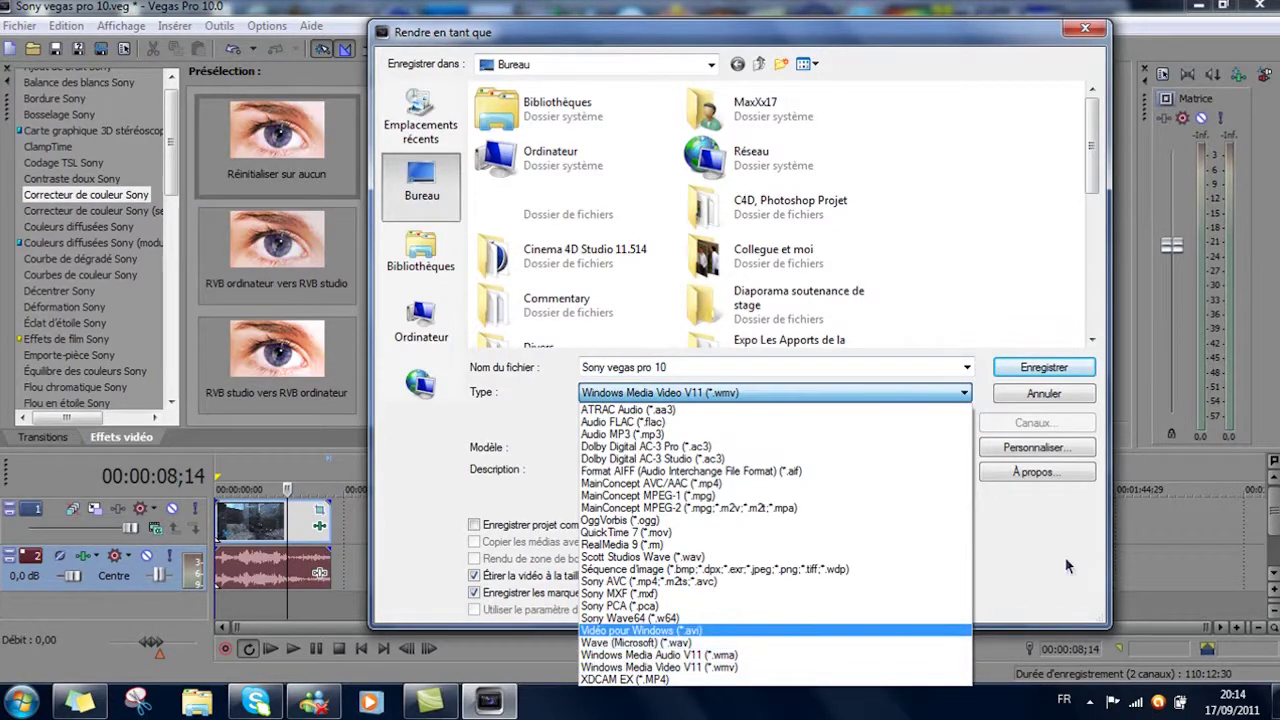
pyautogui.click(700, 667)
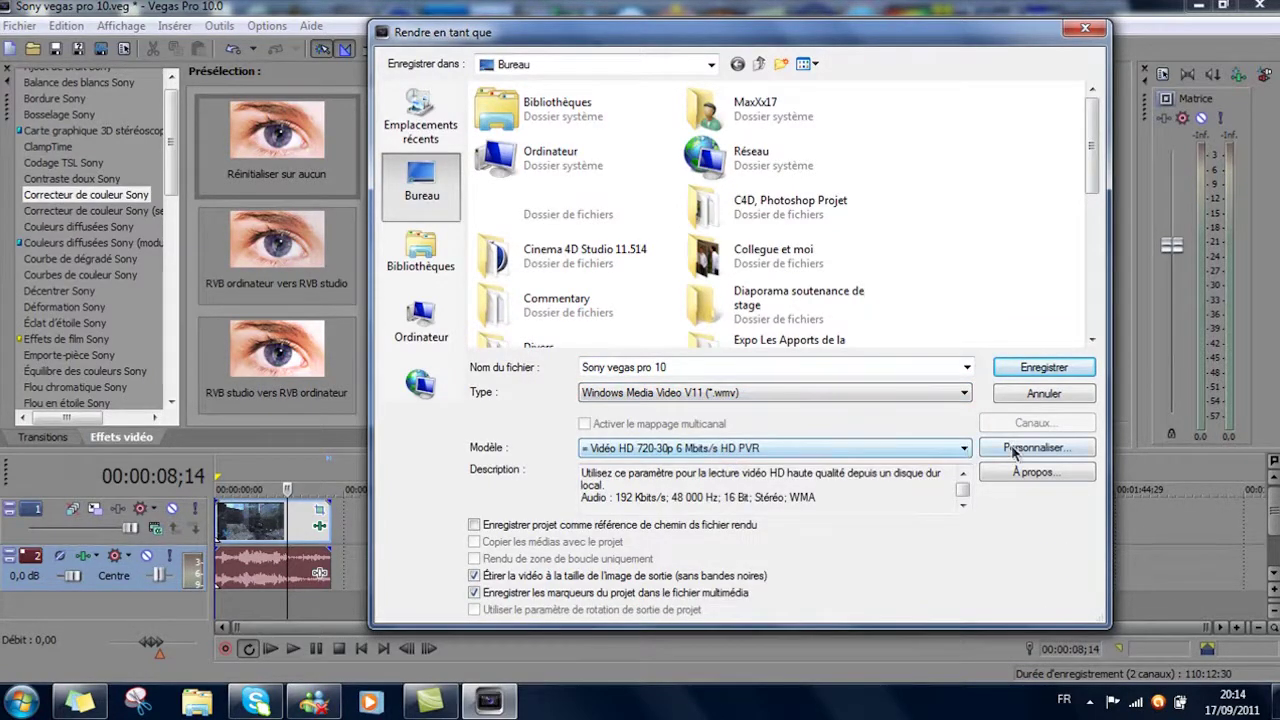
pyautogui.click(820, 452)
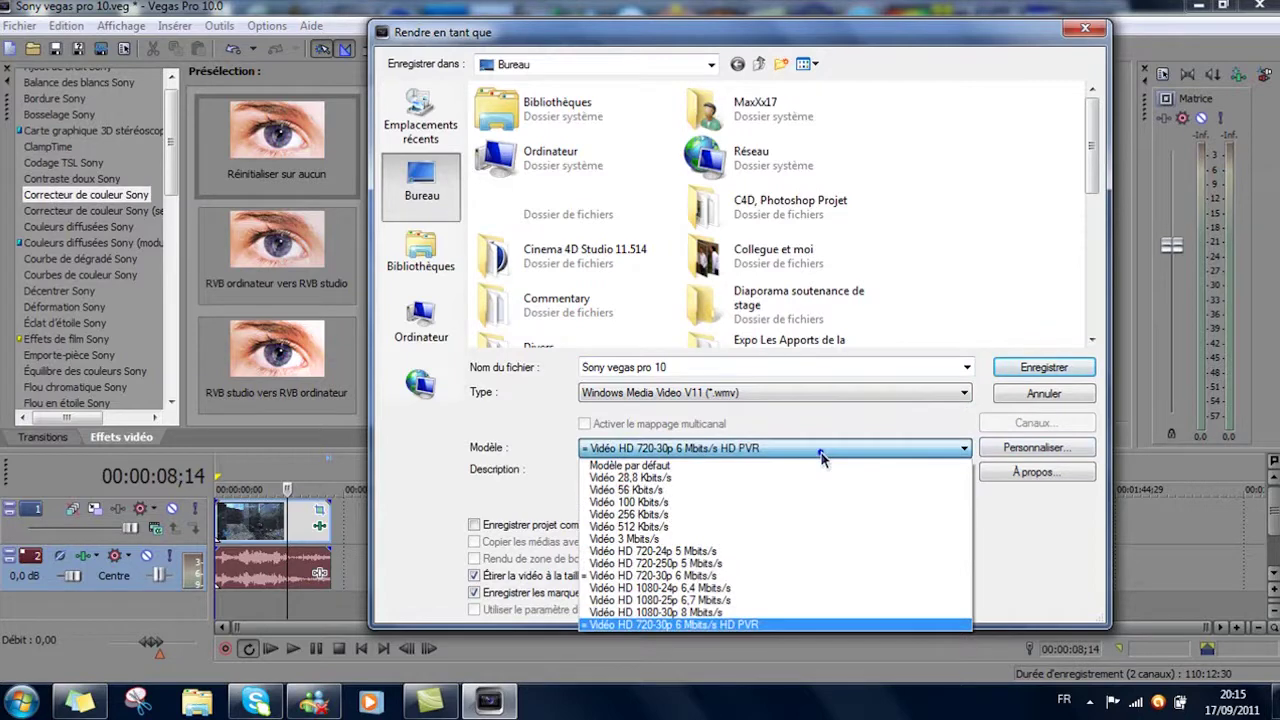
pyautogui.click(714, 578)
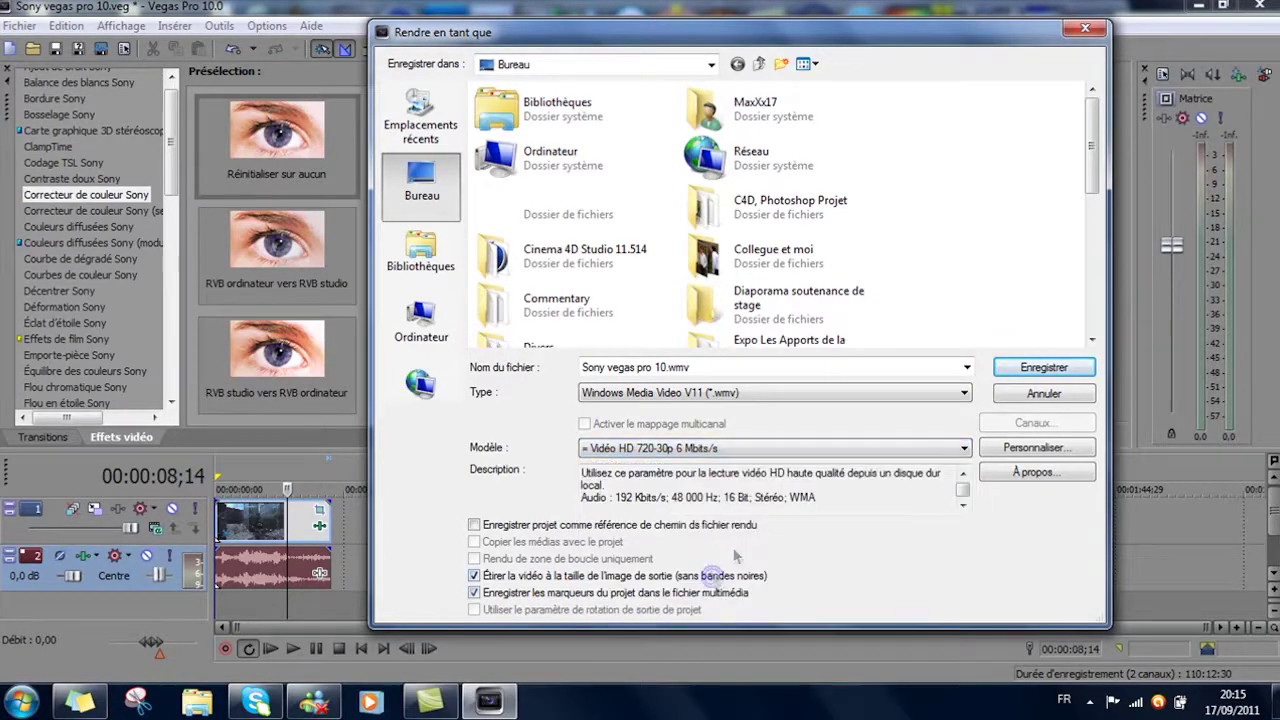
# Open the WMV template's custom settings and review its audio, video, bit rate and project options, including the video mode and image size.
pyautogui.click(1018, 449)
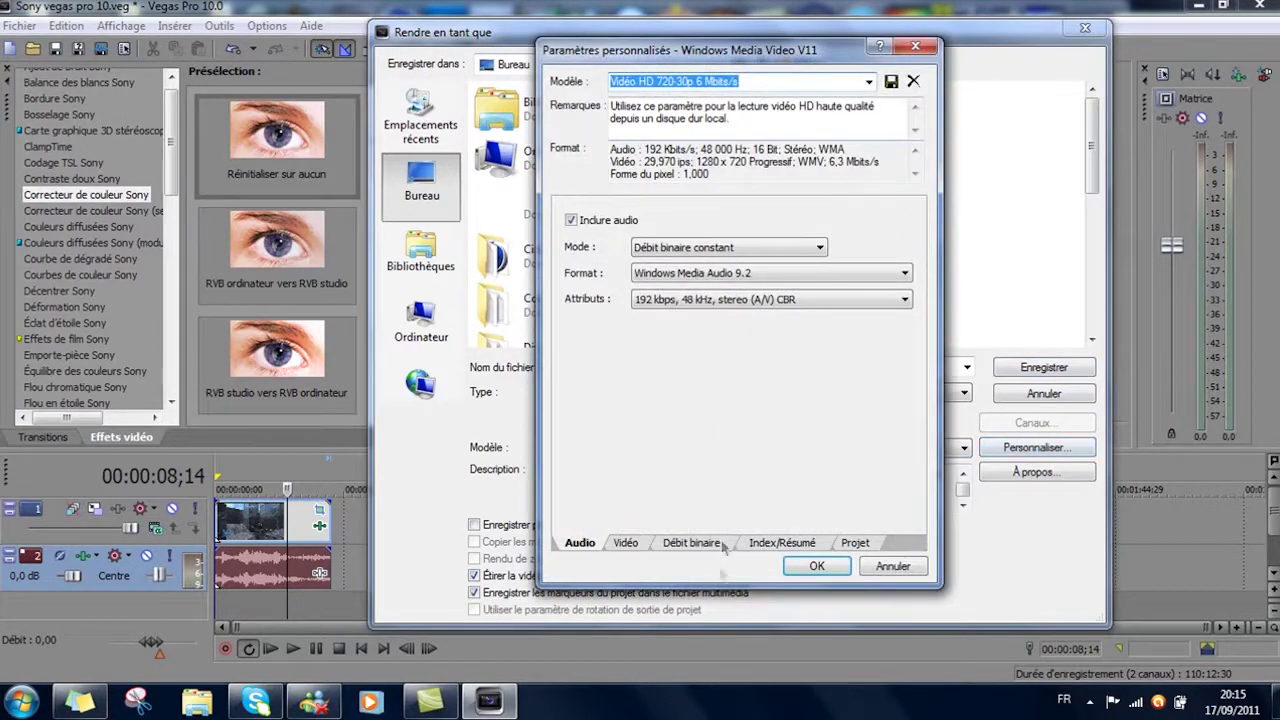
pyautogui.click(762, 542)
pyautogui.click(714, 543)
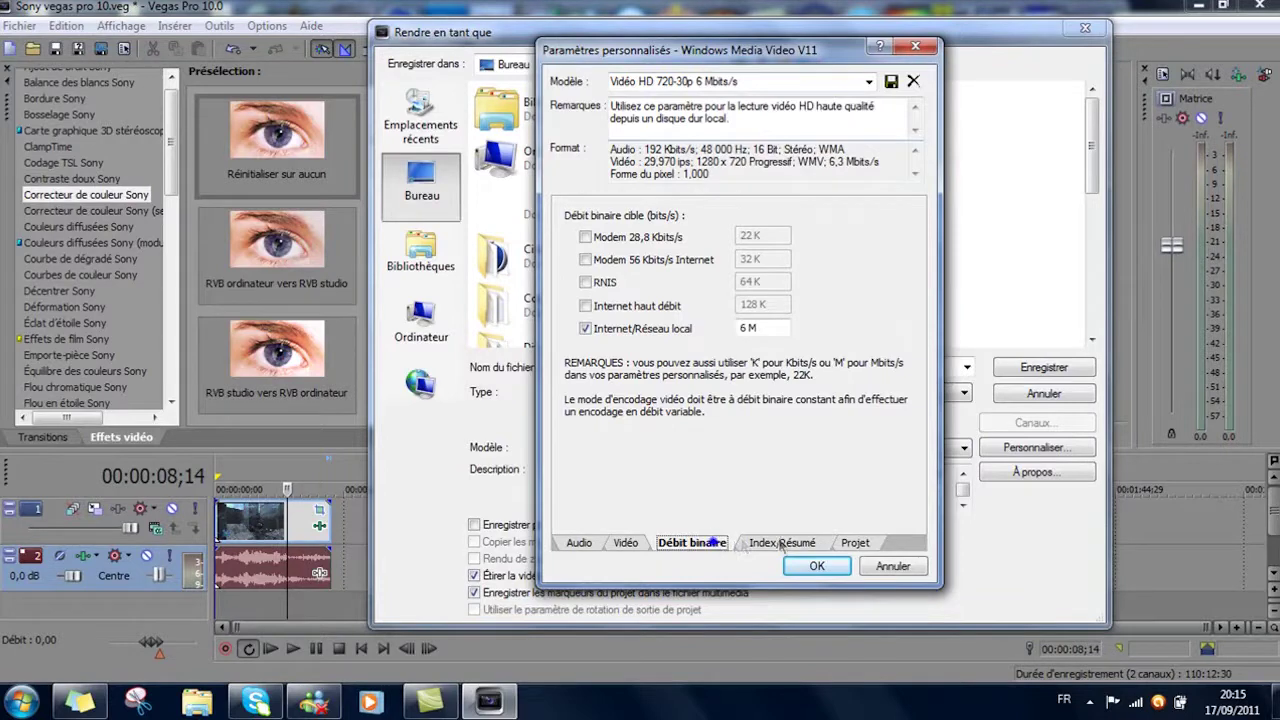
pyautogui.click(853, 545)
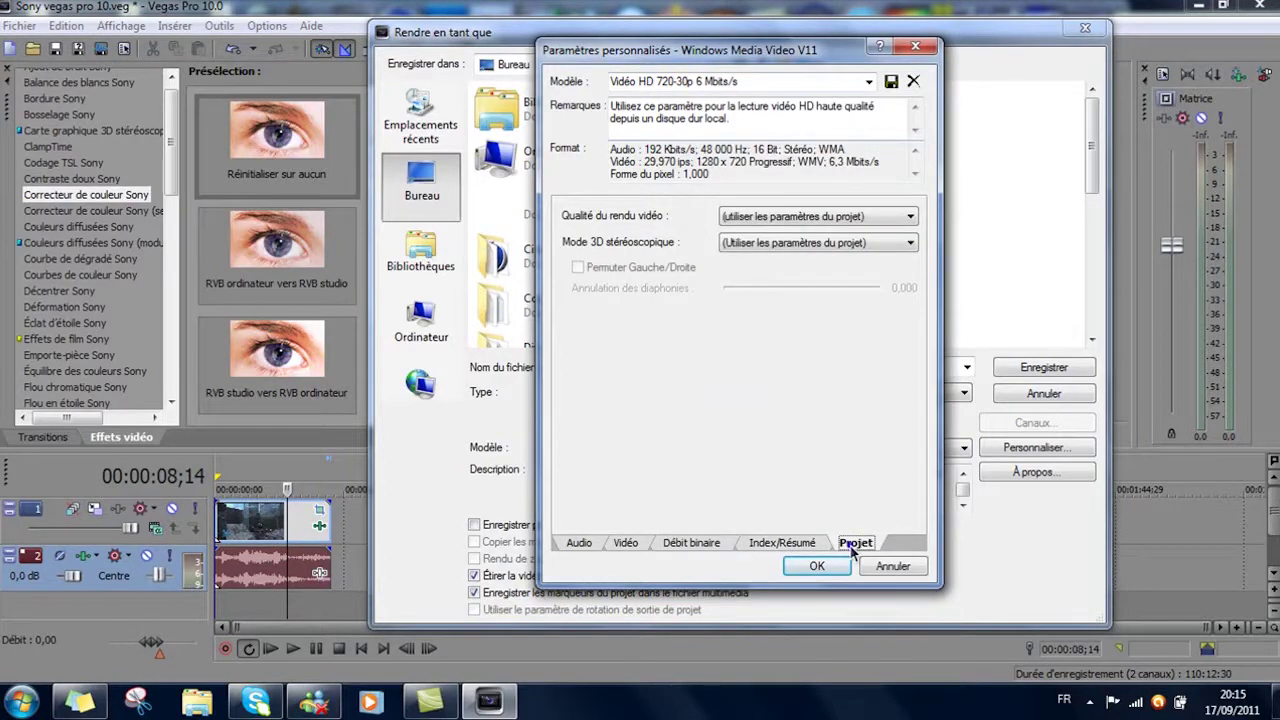
pyautogui.click(622, 545)
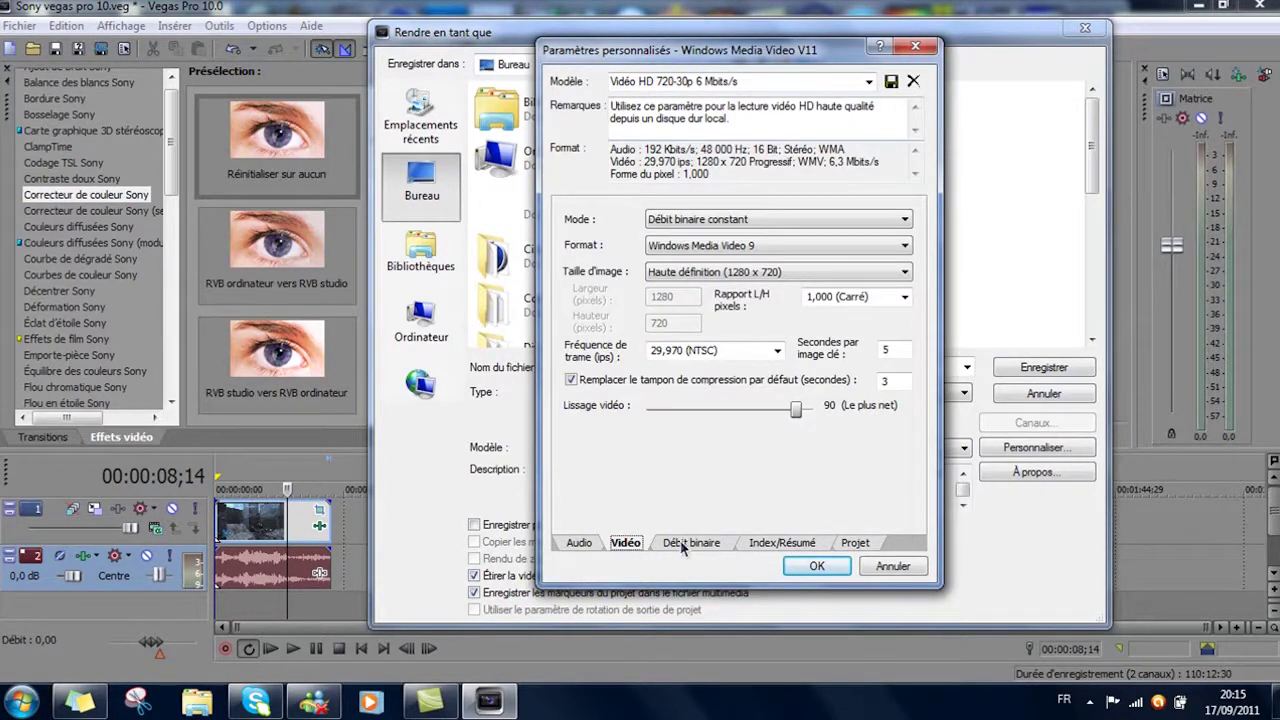
pyautogui.click(894, 218)
pyautogui.click(894, 218)
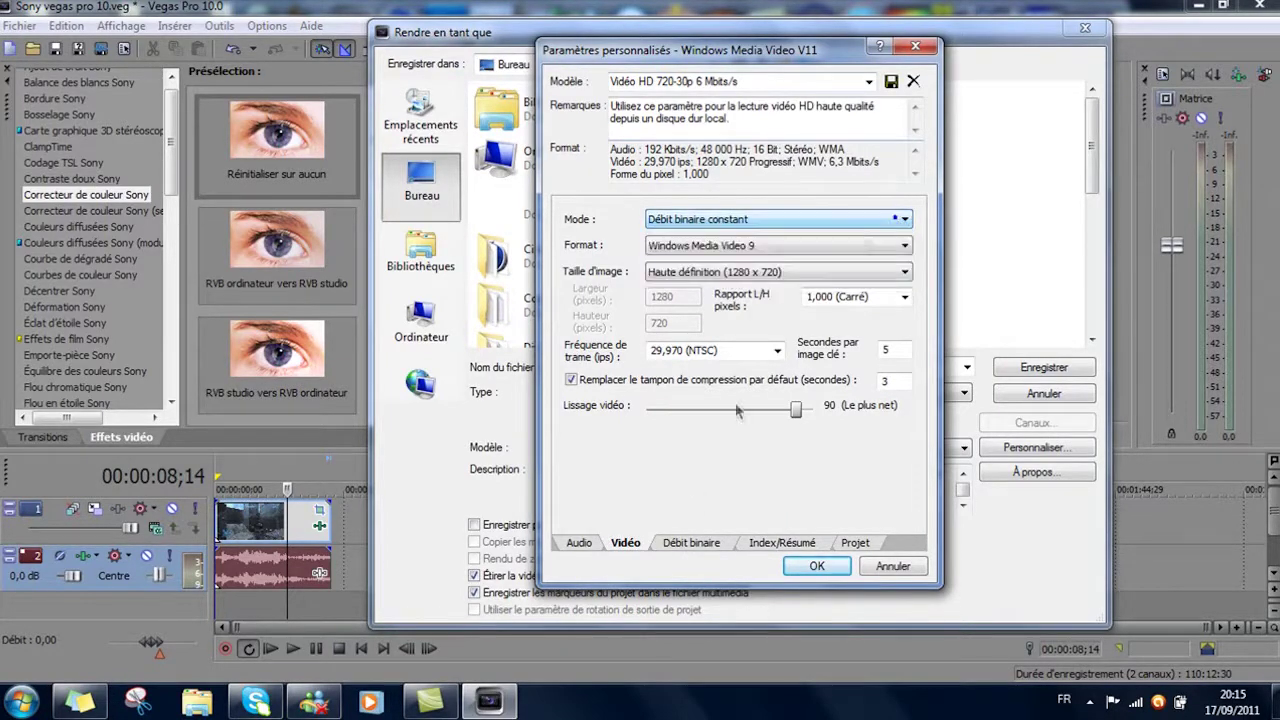
pyautogui.click(691, 543)
pyautogui.click(580, 545)
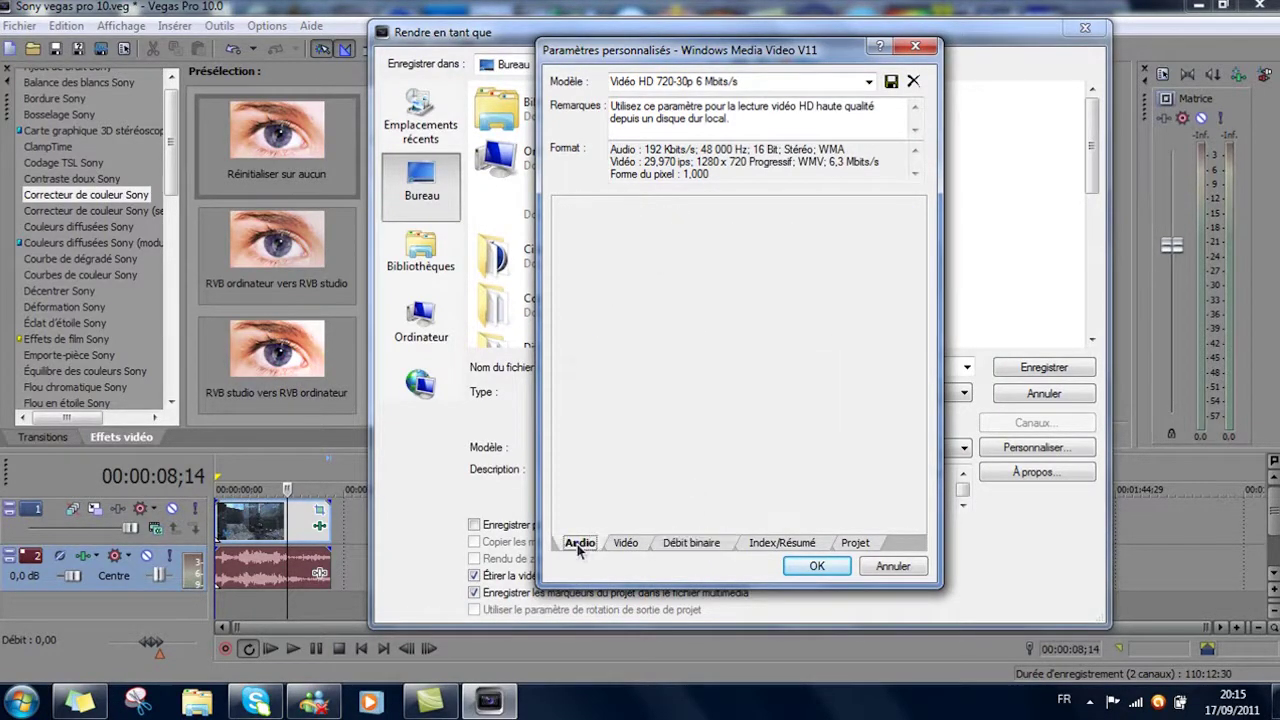
pyautogui.click(791, 545)
pyautogui.click(719, 546)
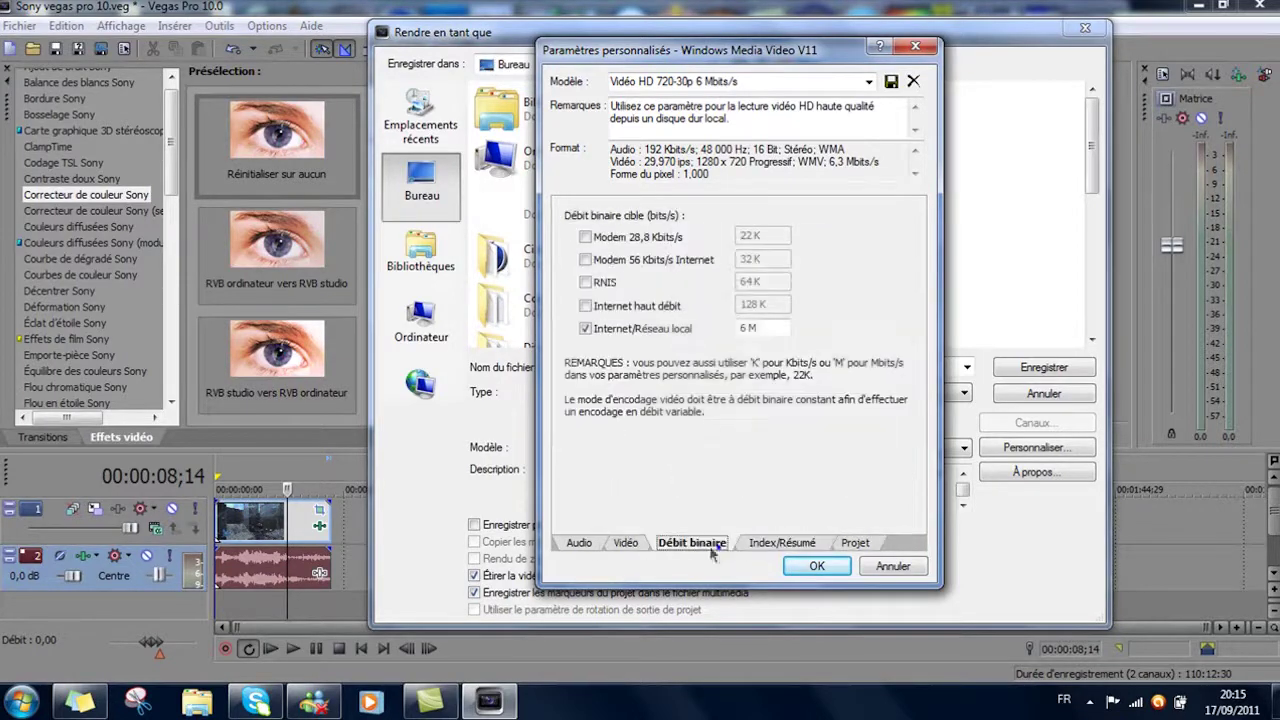
pyautogui.click(626, 543)
pyautogui.click(906, 273)
pyautogui.click(906, 273)
# Set the template's video rendering quality to "Optimisée" in the project settings and confirm the custom parameters.
pyautogui.click(855, 543)
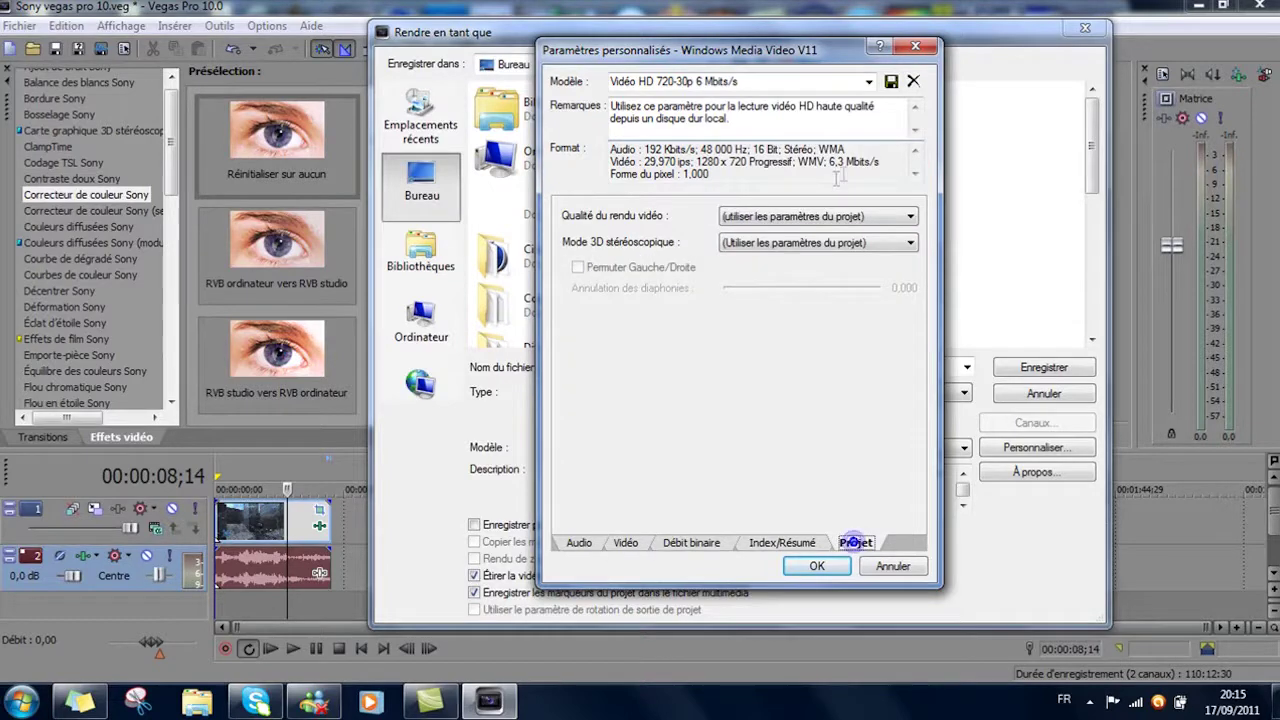
pyautogui.click(892, 217)
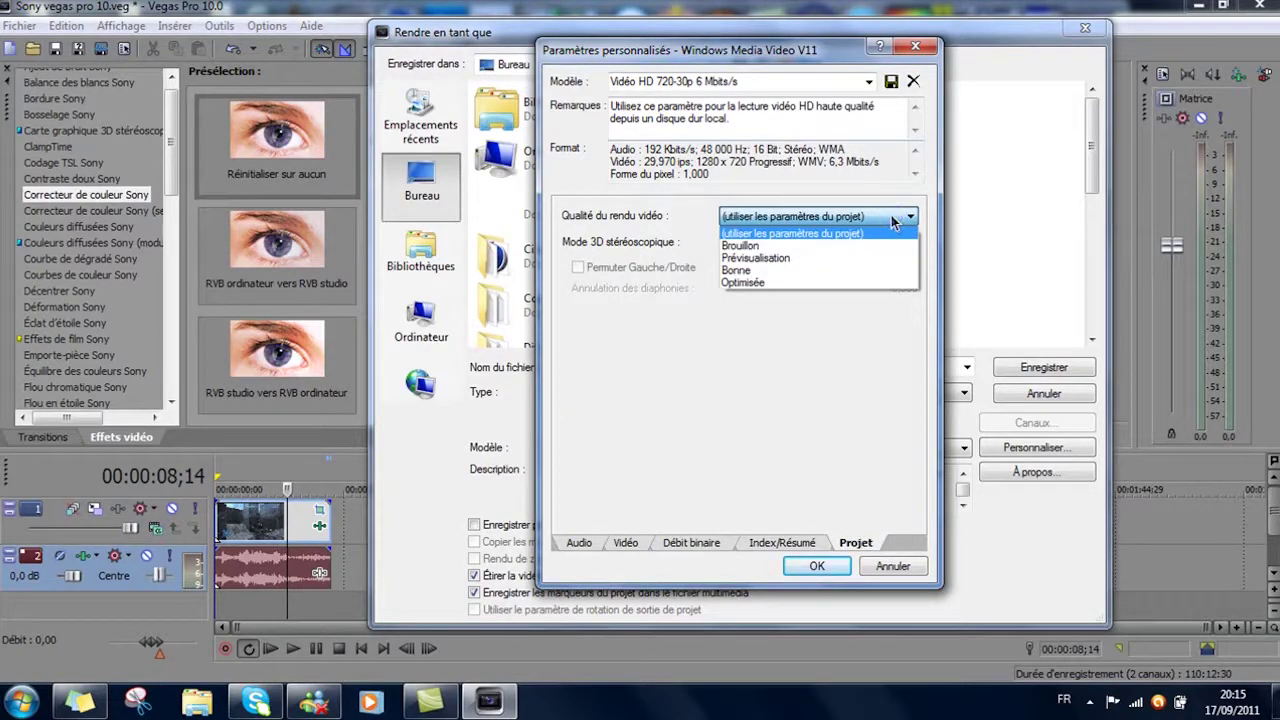
pyautogui.click(745, 415)
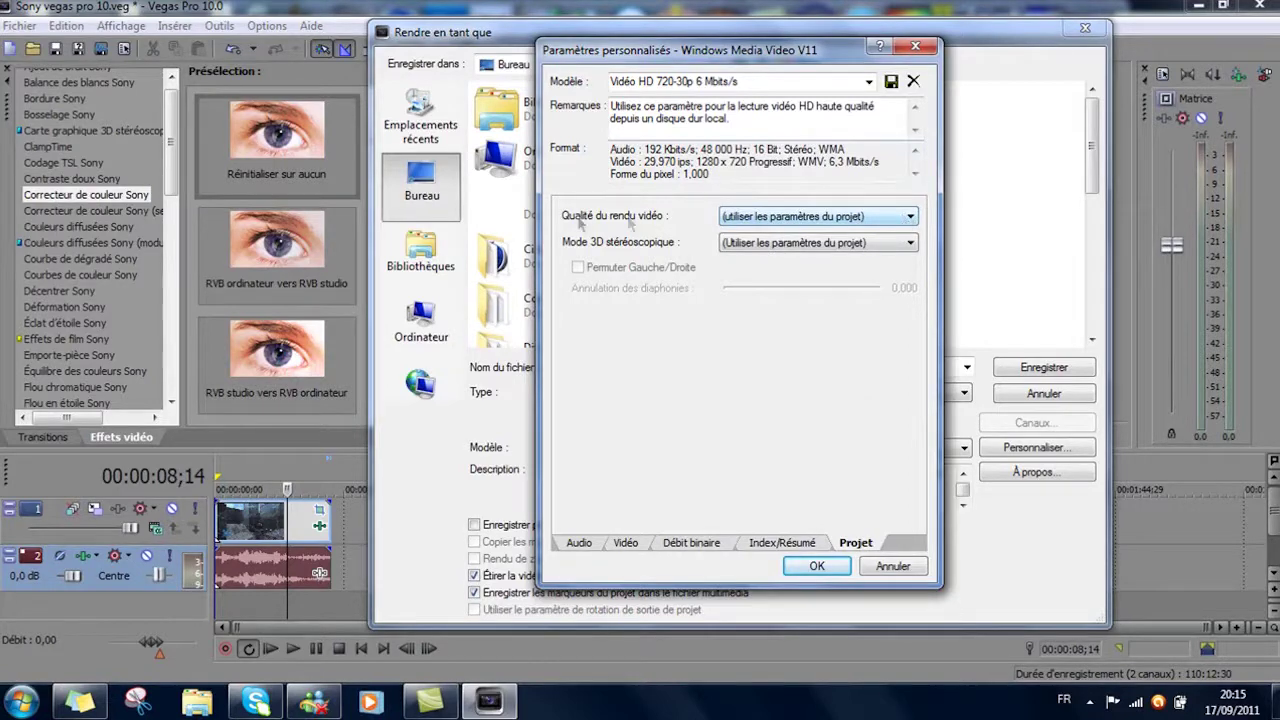
pyautogui.click(885, 217)
pyautogui.click(745, 282)
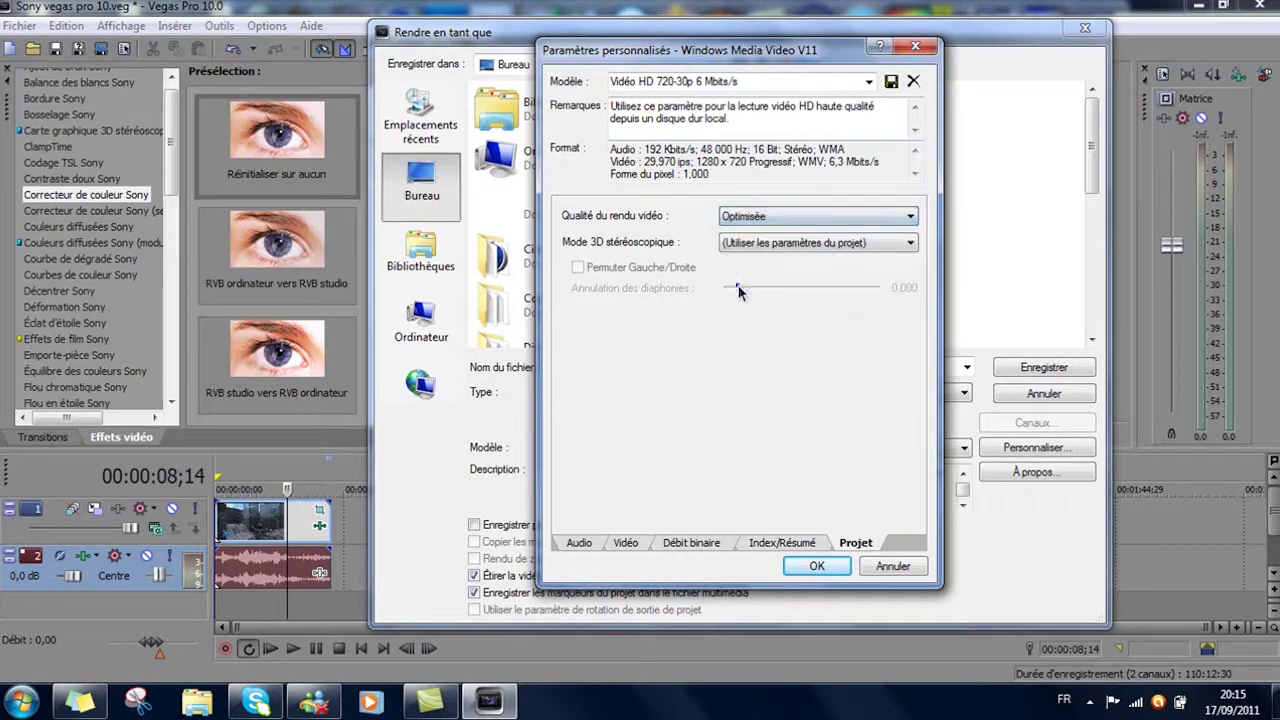
pyautogui.click(817, 566)
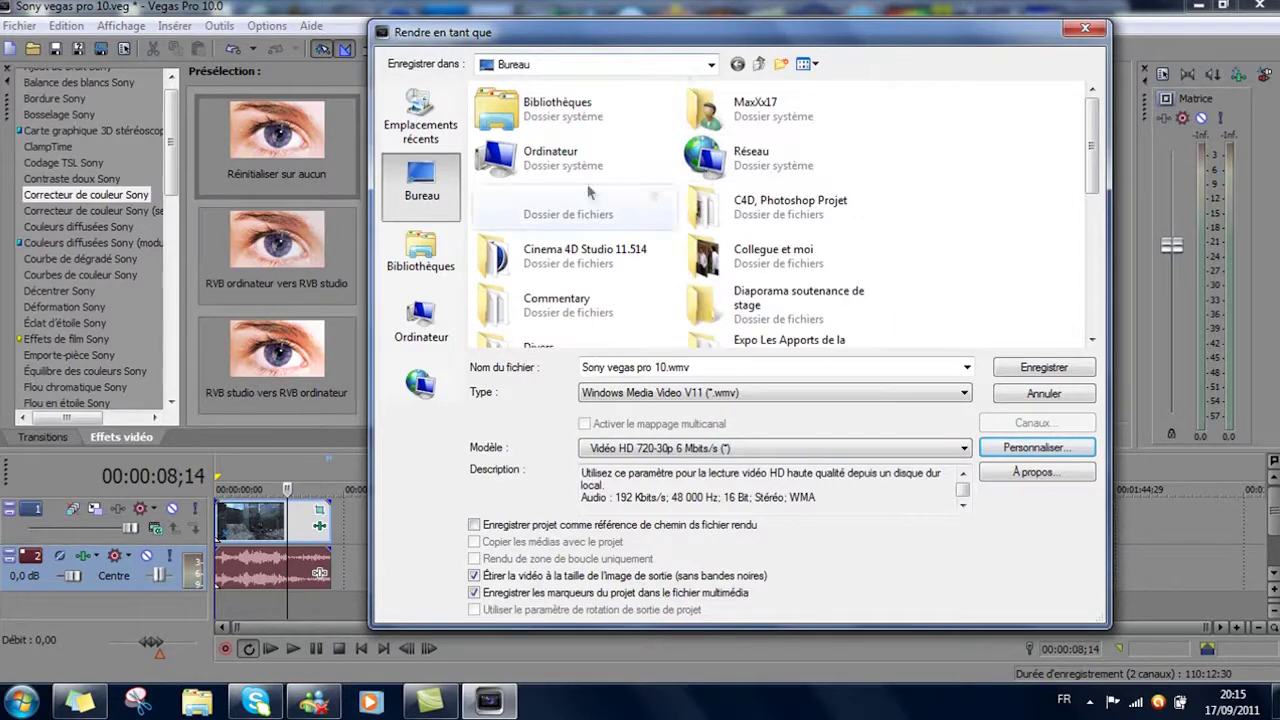
# Render the clip to the desktop as "Sony vegas pro 10.wmv" and return to the Vegas Pro window from the desktop.
pyautogui.click(1060, 372)
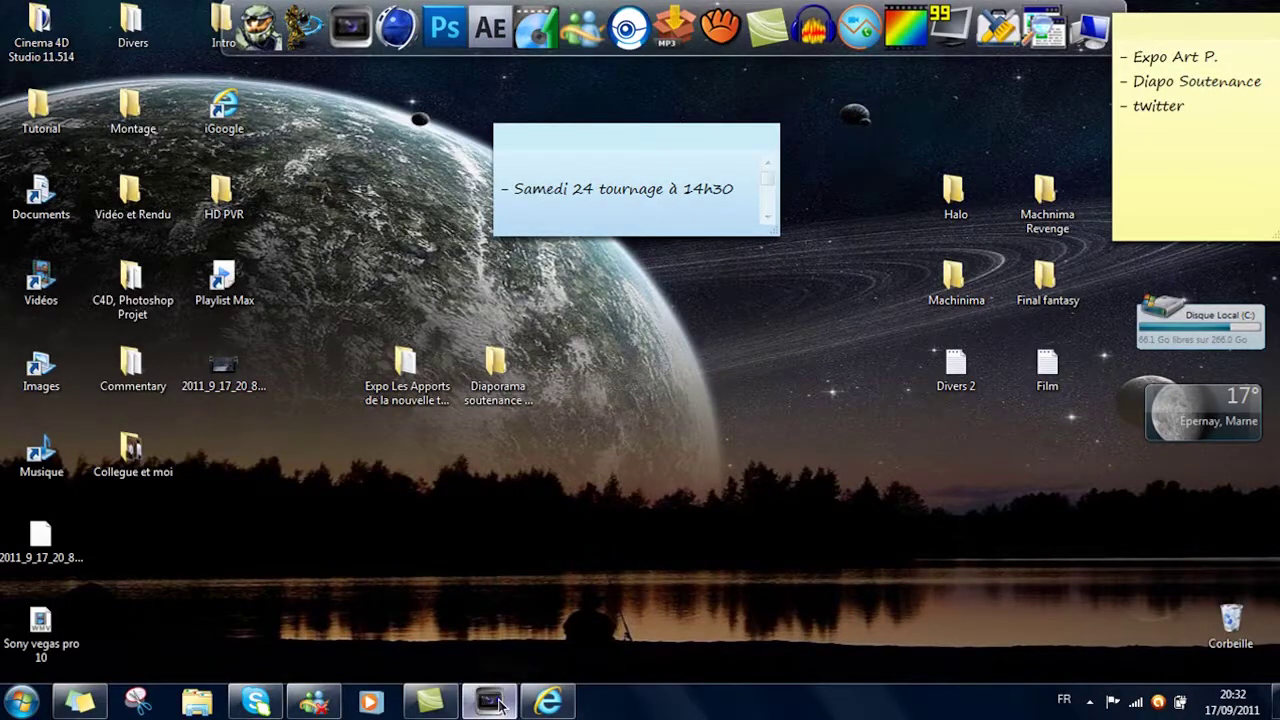
pyautogui.click(489, 703)
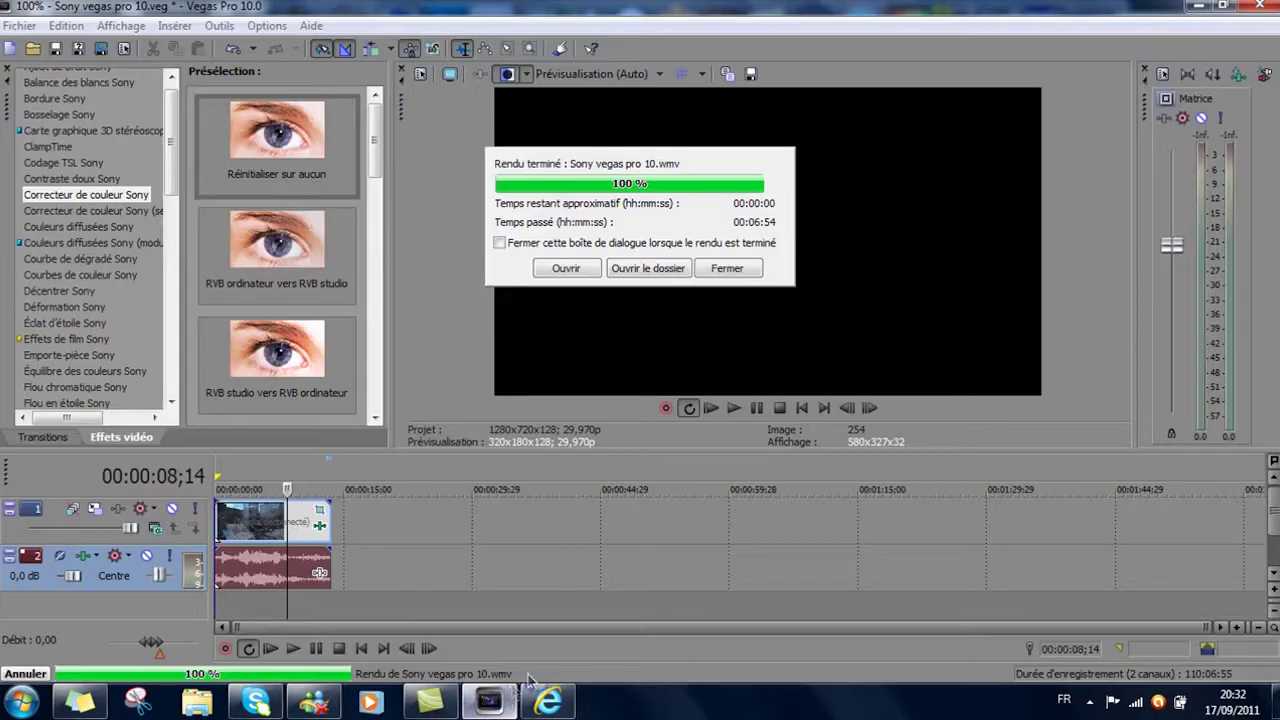